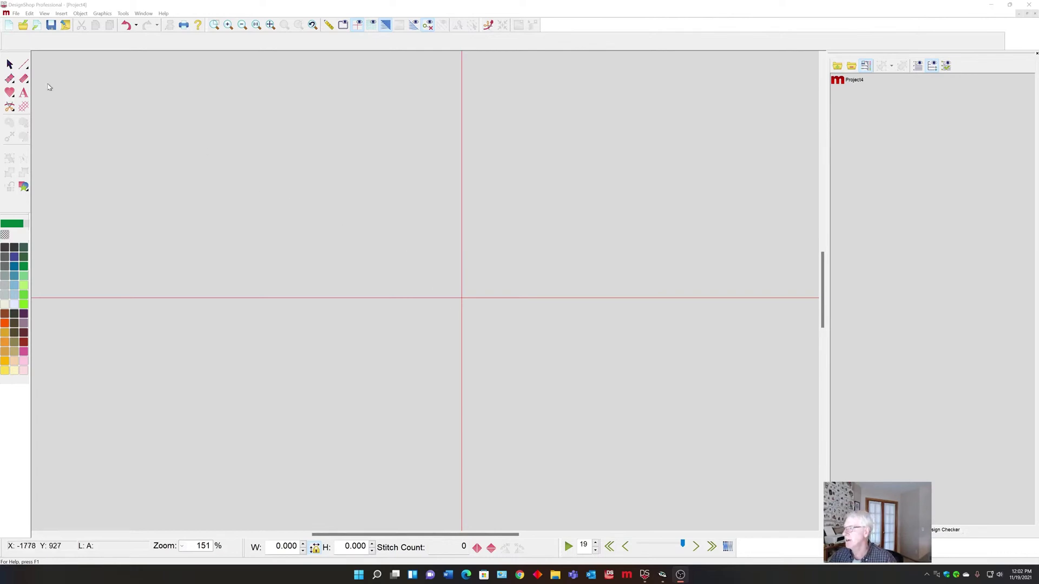
Step: Place 'ABC' lettering in the Circle Monogram alphabet at the canvas centre
click(24, 94)
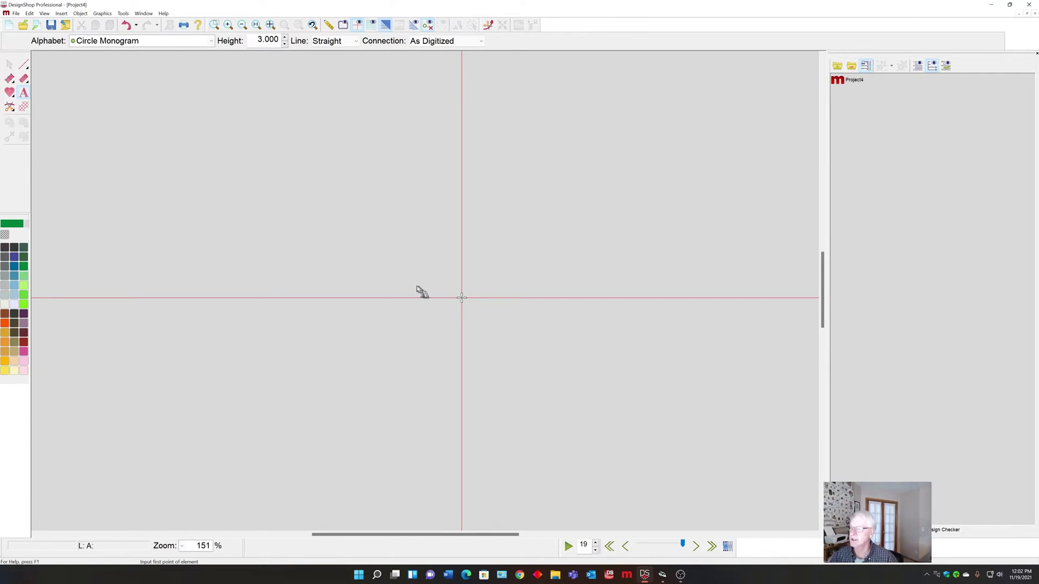
click(436, 311)
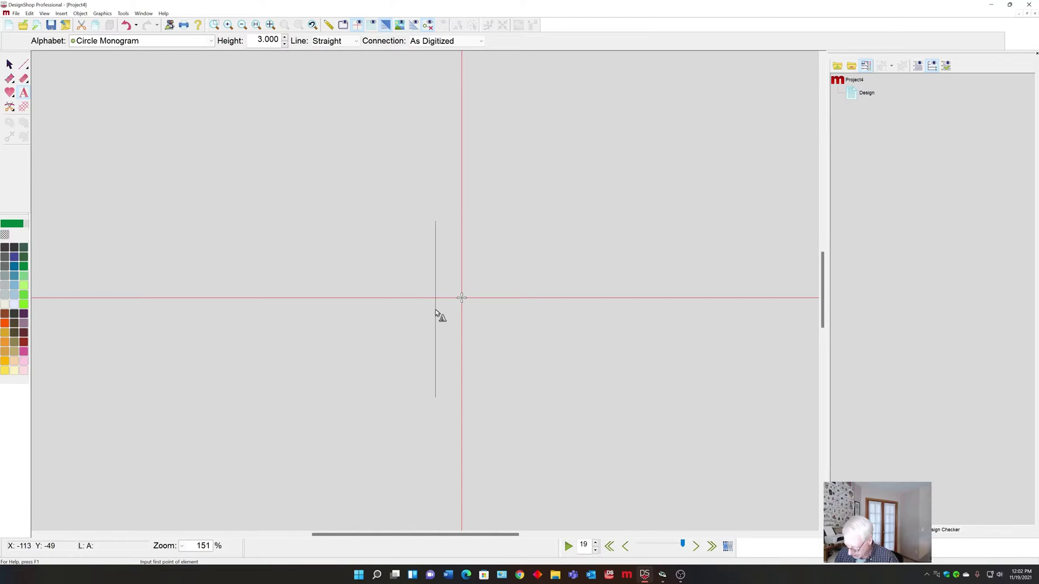
text(ABC)
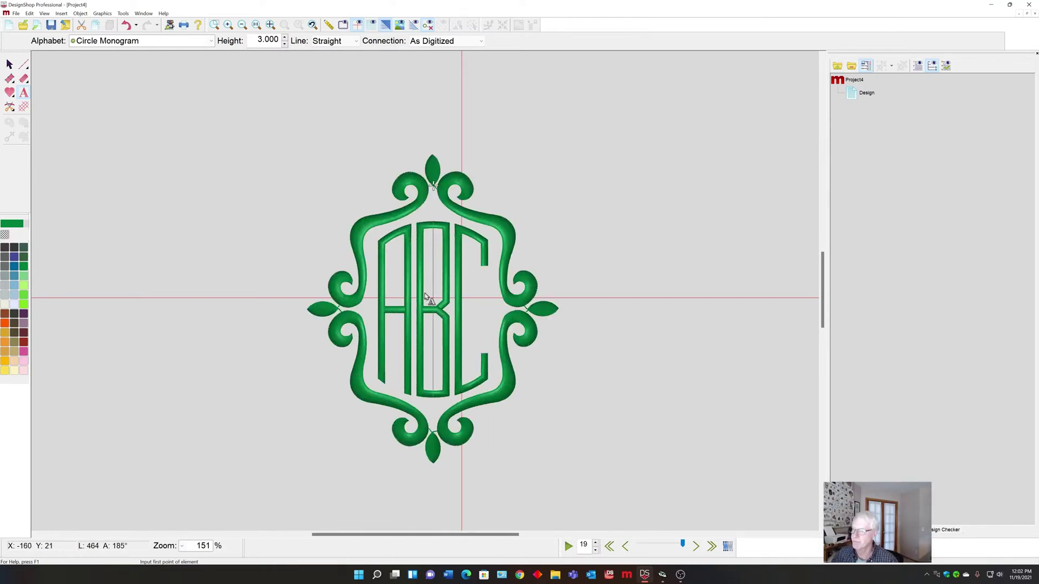
key(Escape)
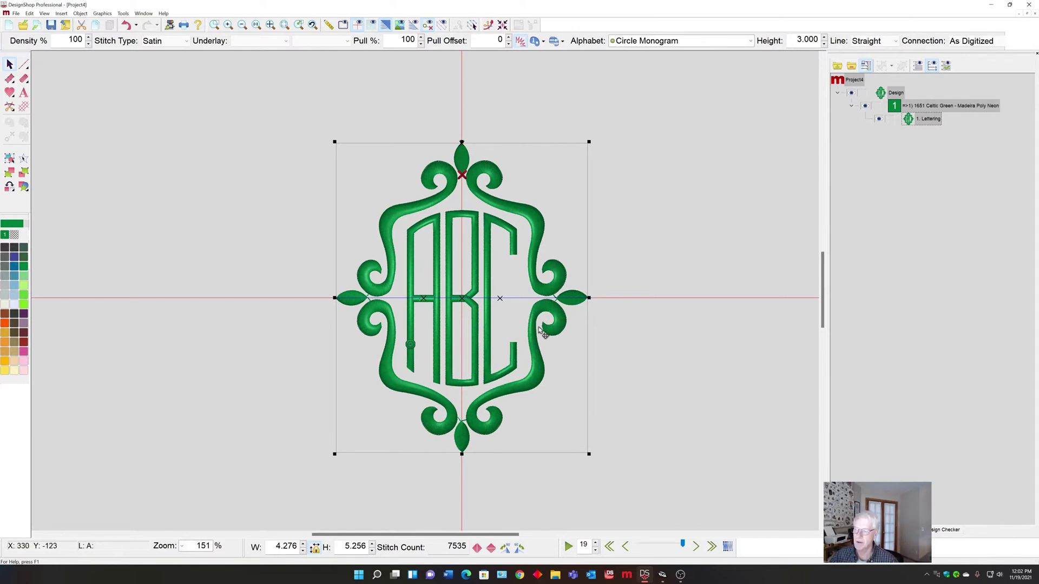
Step: Generate a Primer Stitch fill around the ABC monogram with Generate Basting/Primer
right_click(555, 219)
mouse_move(587, 336)
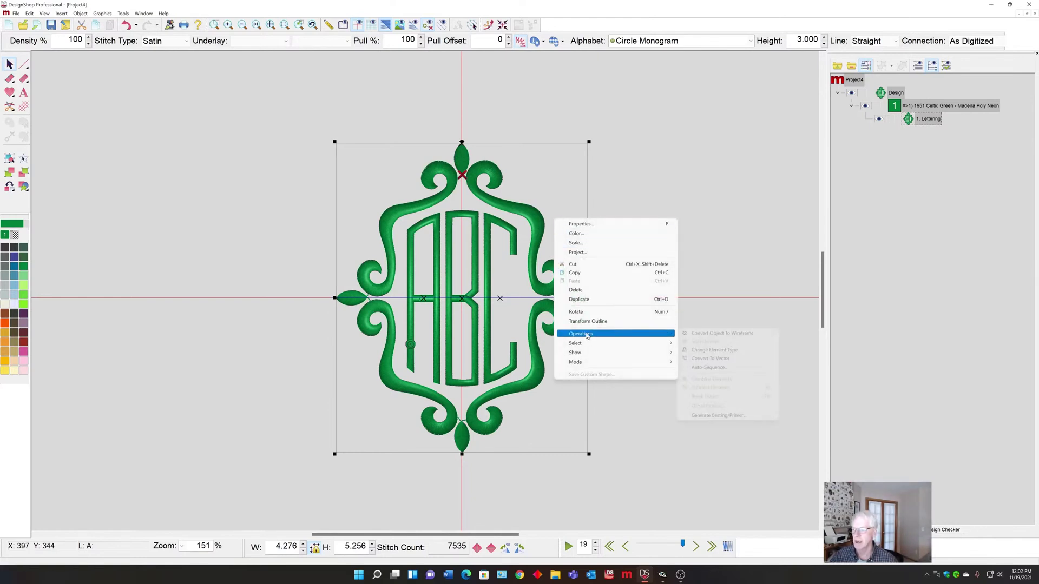
click(713, 416)
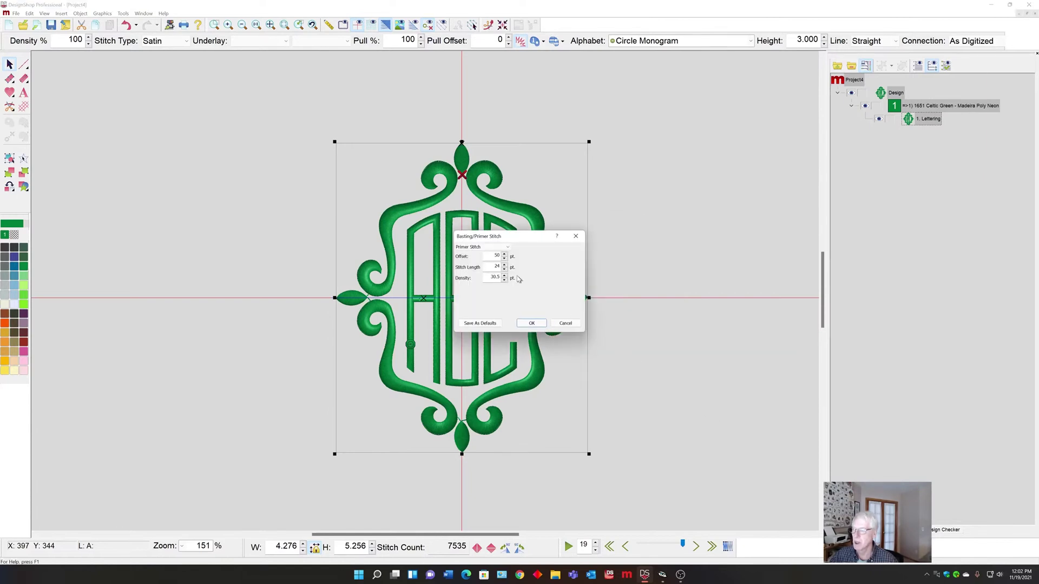
click(468, 249)
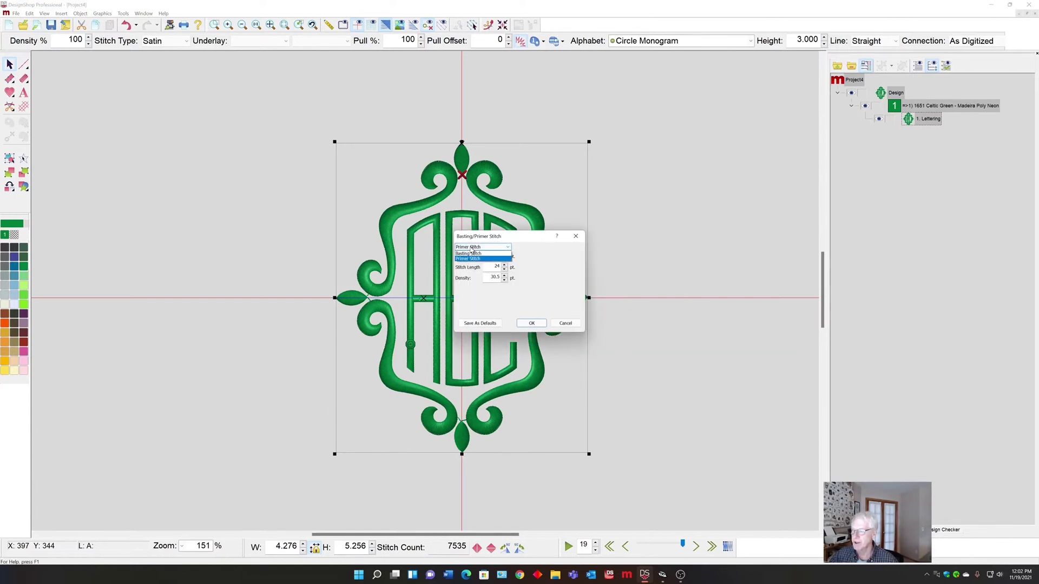
click(472, 255)
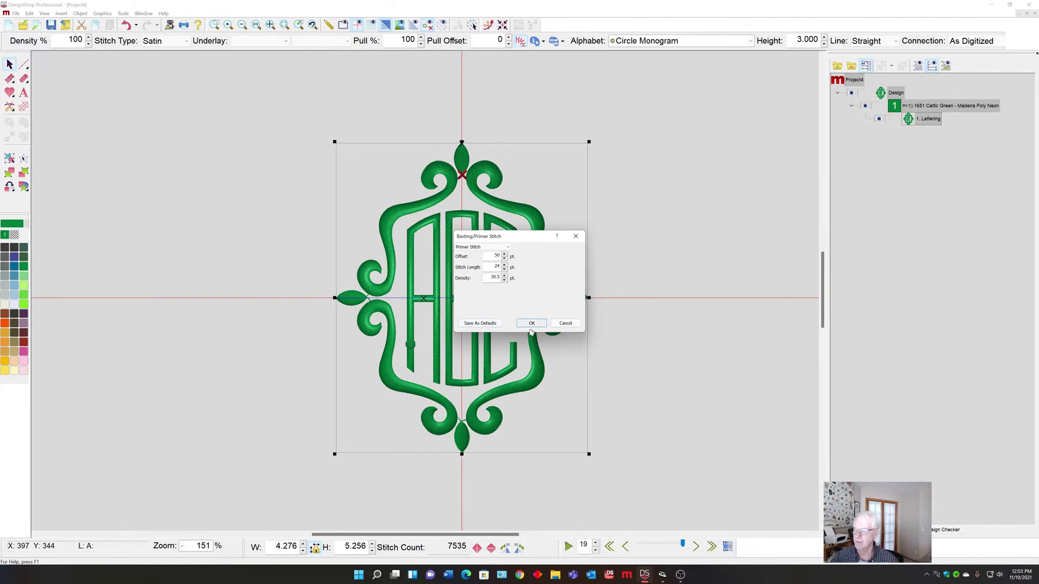
click(532, 323)
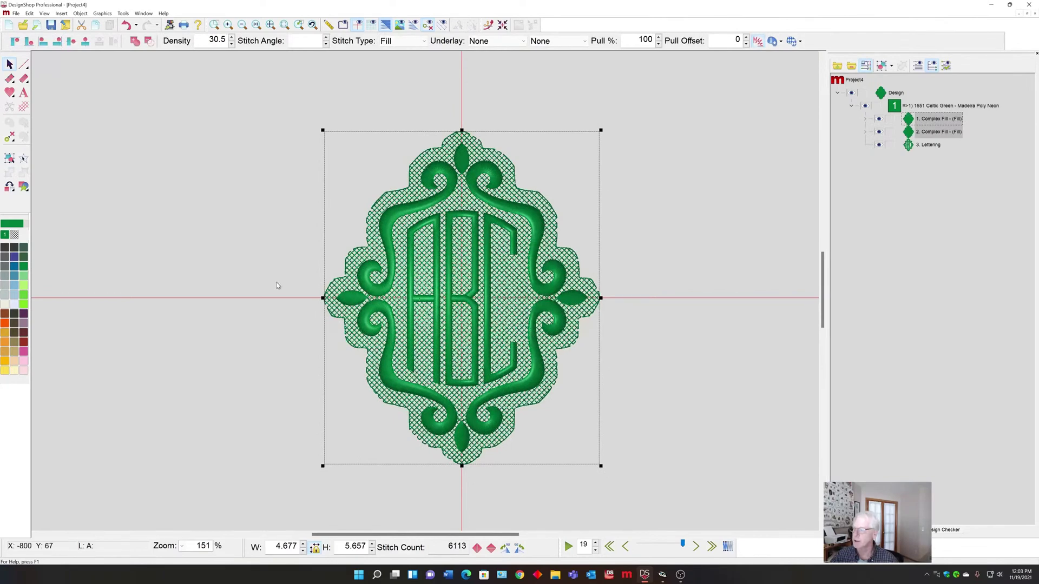
Step: Recolour the selected primer fills to 1702 Spearmint and deselect to view the design
click(23, 277)
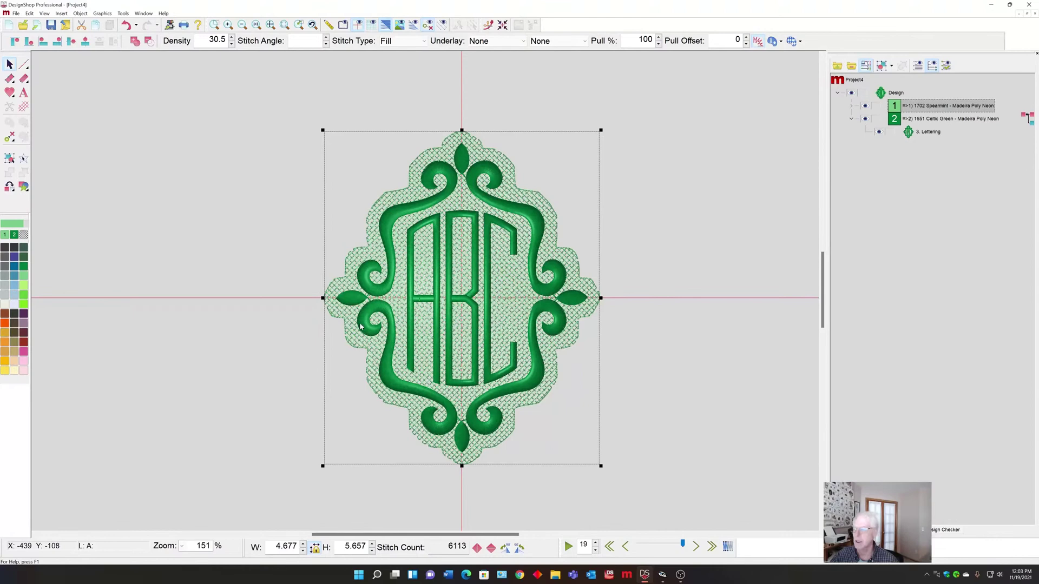
click(681, 344)
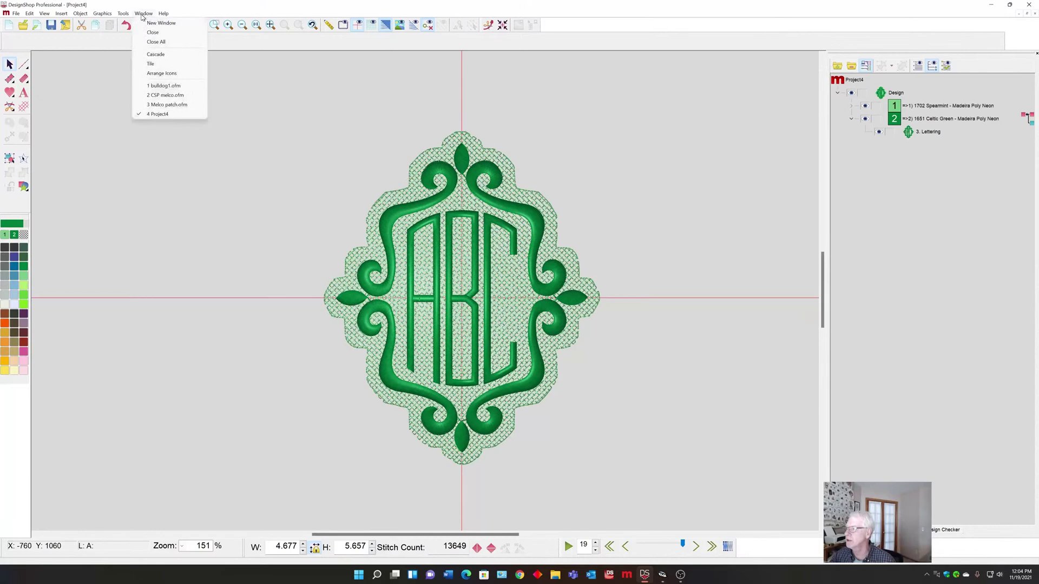
Step: Switch to the CSP melco design and generate a primer fill behind the whole patch
click(165, 95)
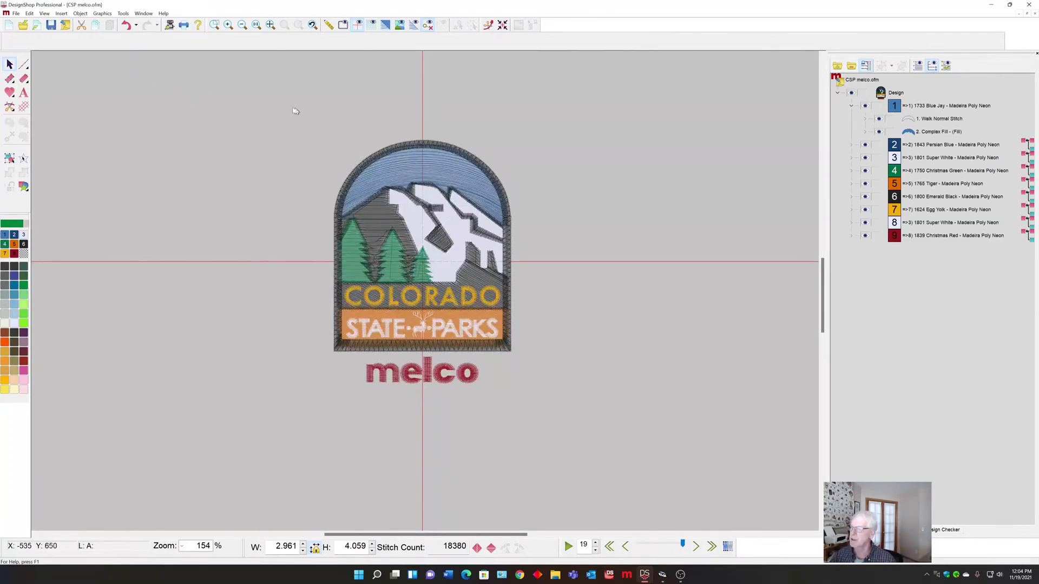
drag(288, 106, 580, 469)
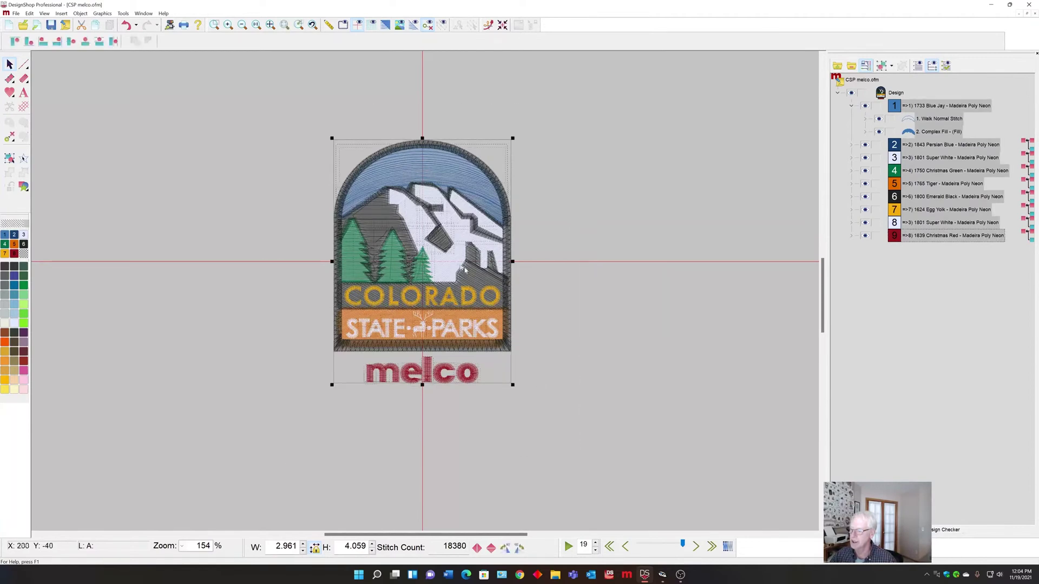
right_click(454, 253)
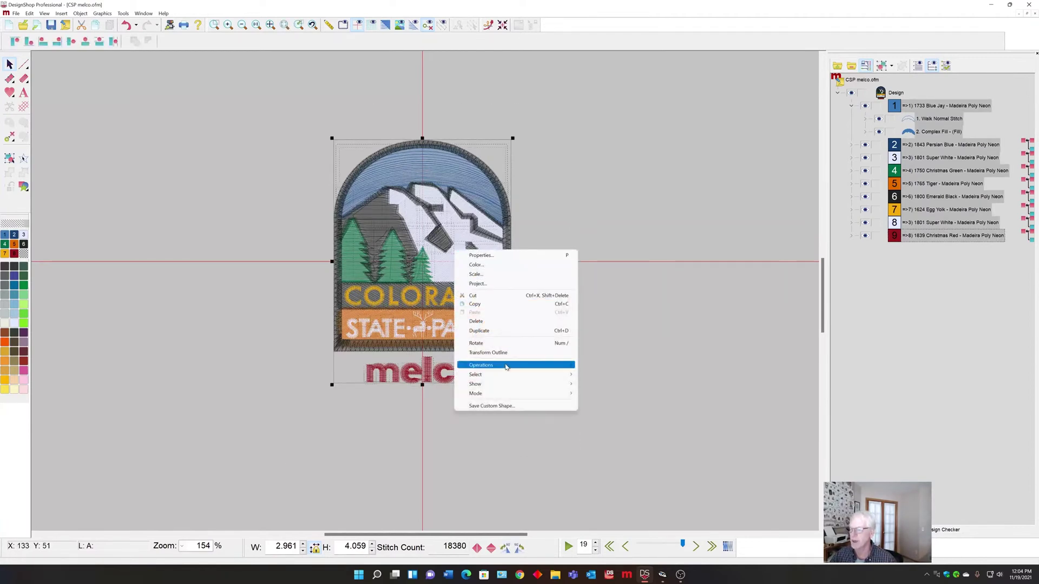
mouse_move(506, 366)
click(605, 449)
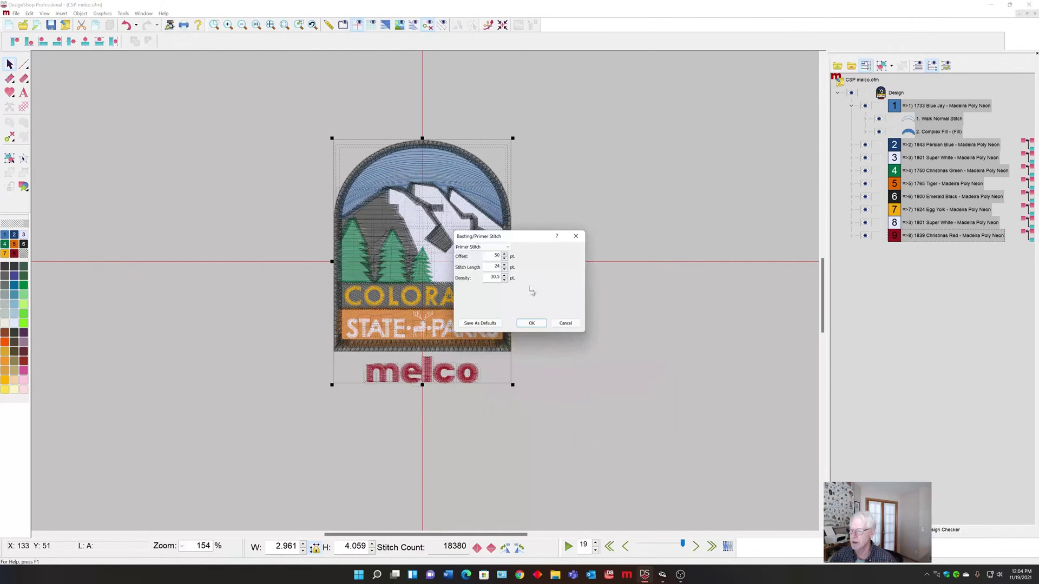
click(531, 323)
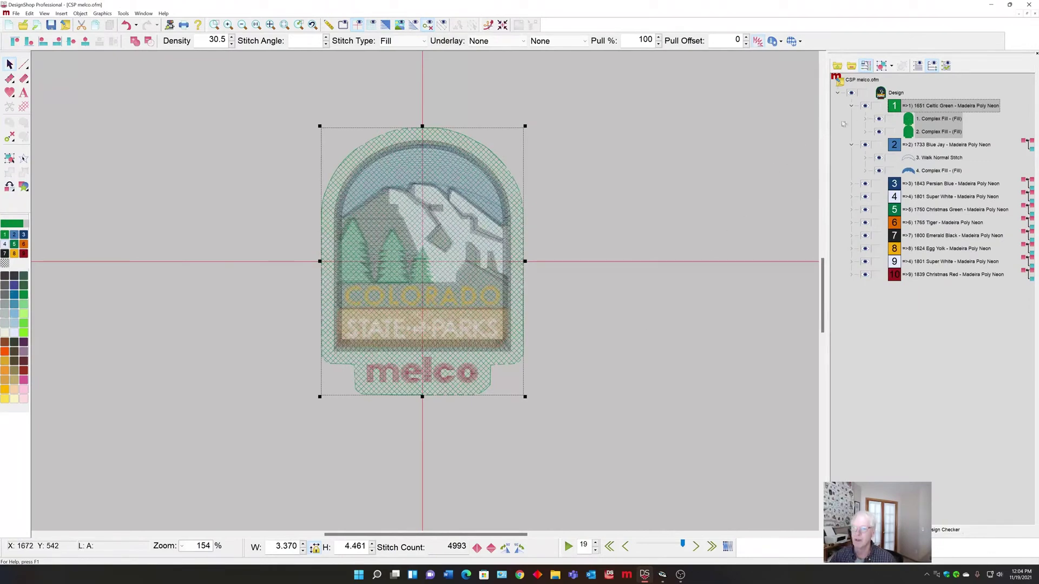
Step: Delete the newly generated primer colour and its fills, then clear the selection
click(895, 107)
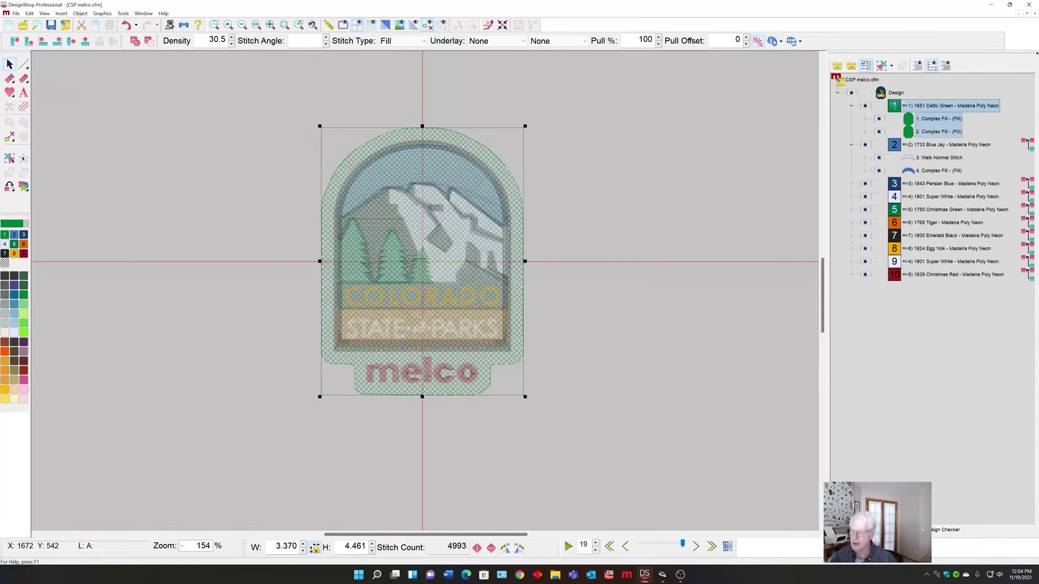
key(Delete)
click(285, 288)
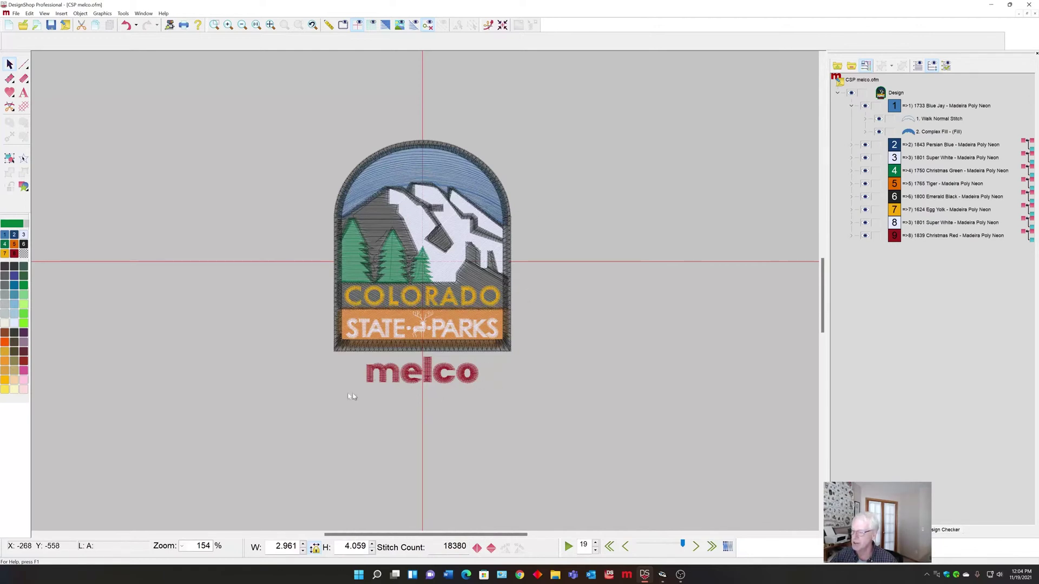
Step: Generate a primer fill with Offset 20 behind the red melco lettering
drag(317, 406, 546, 352)
right_click(448, 366)
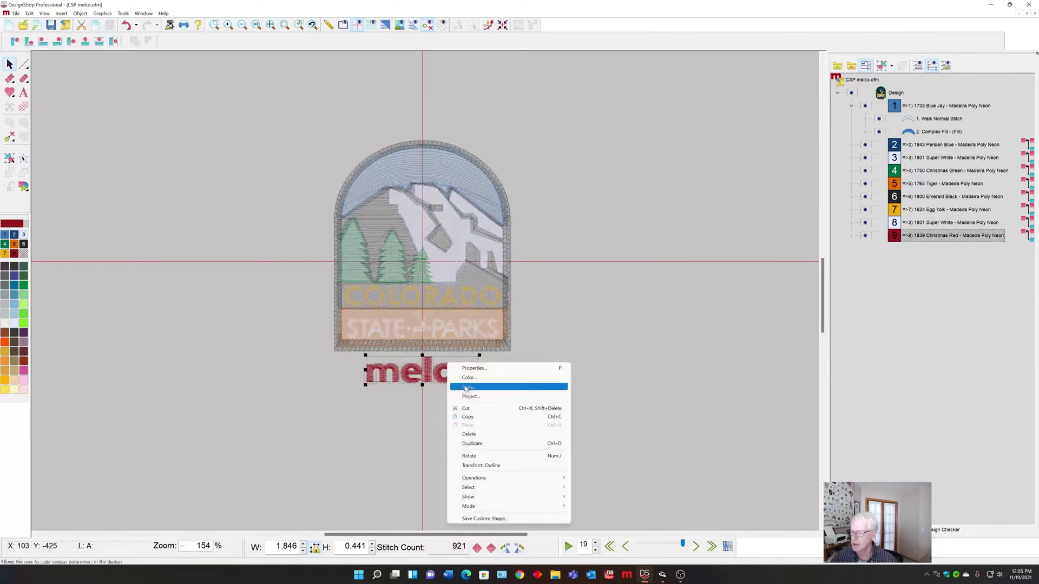
mouse_move(530, 478)
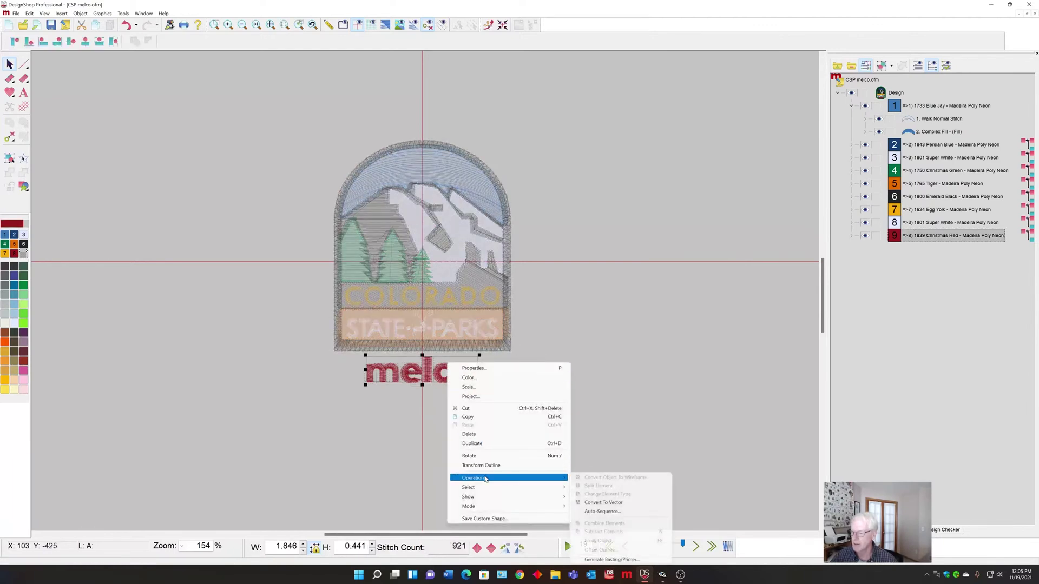
click(610, 559)
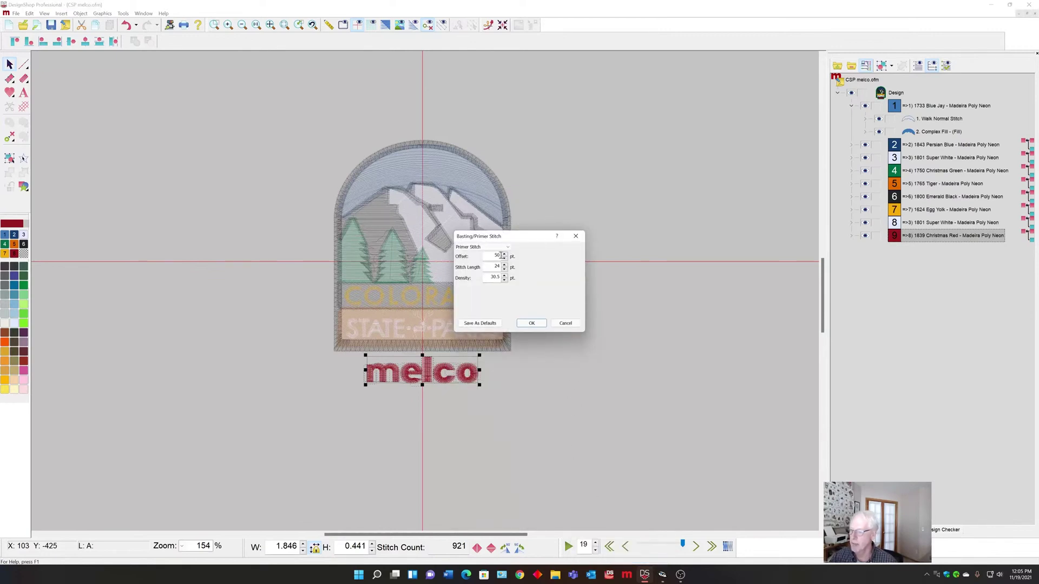
drag(486, 255, 500, 254)
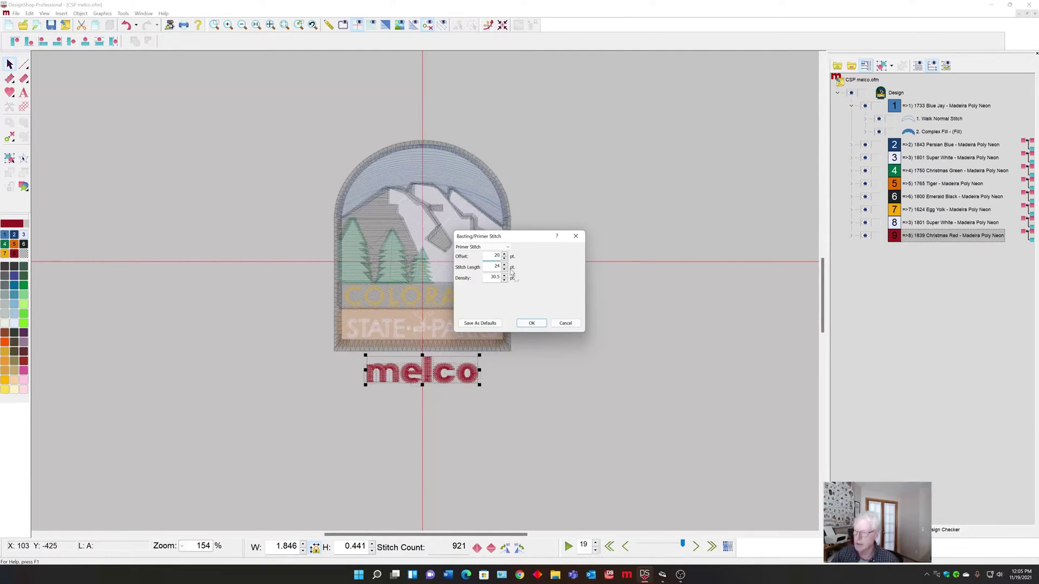
click(531, 323)
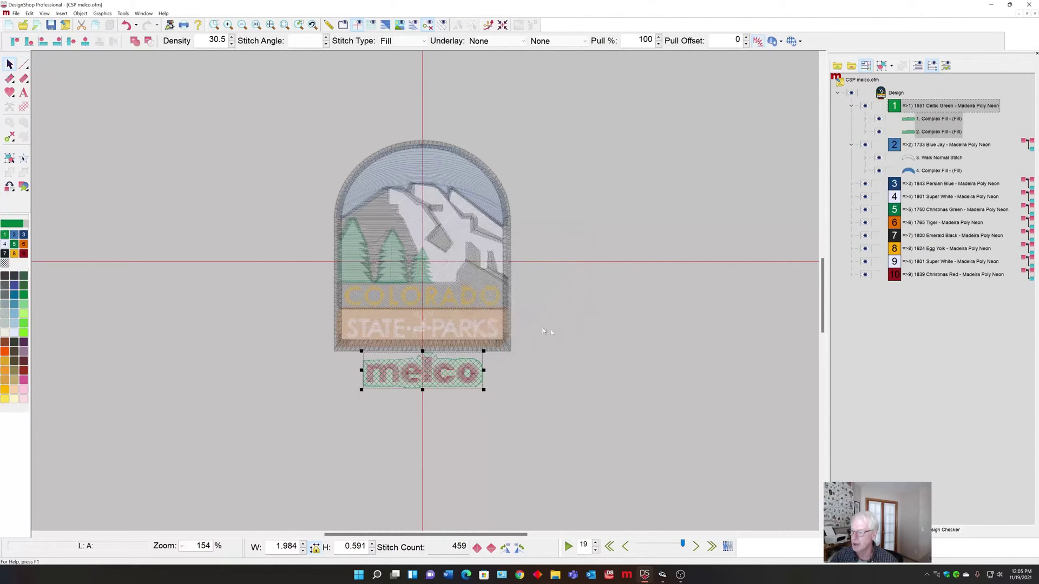
click(585, 320)
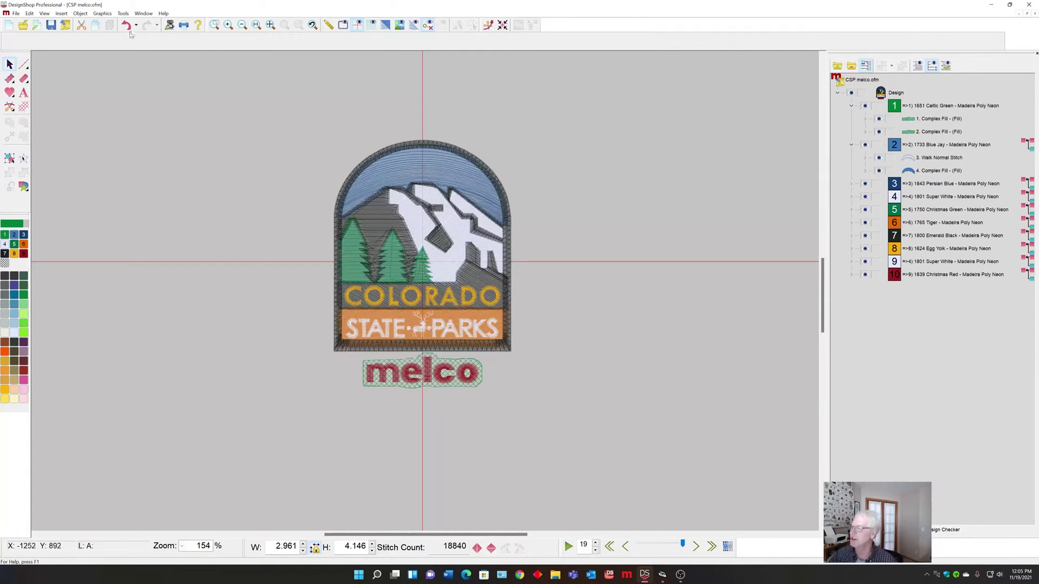
Step: Switch to the bulldog1.ofm design window
click(140, 13)
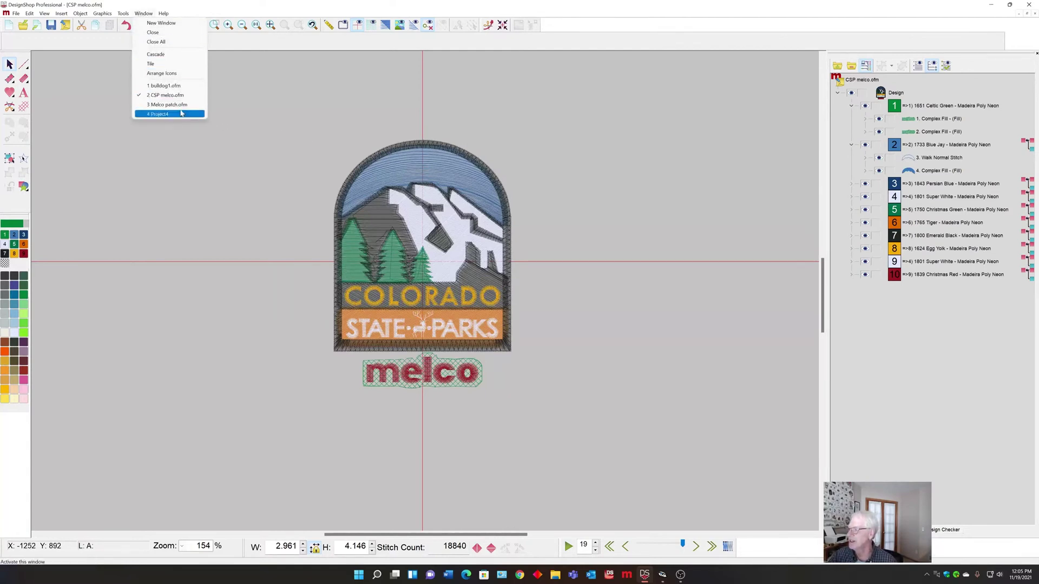
click(163, 86)
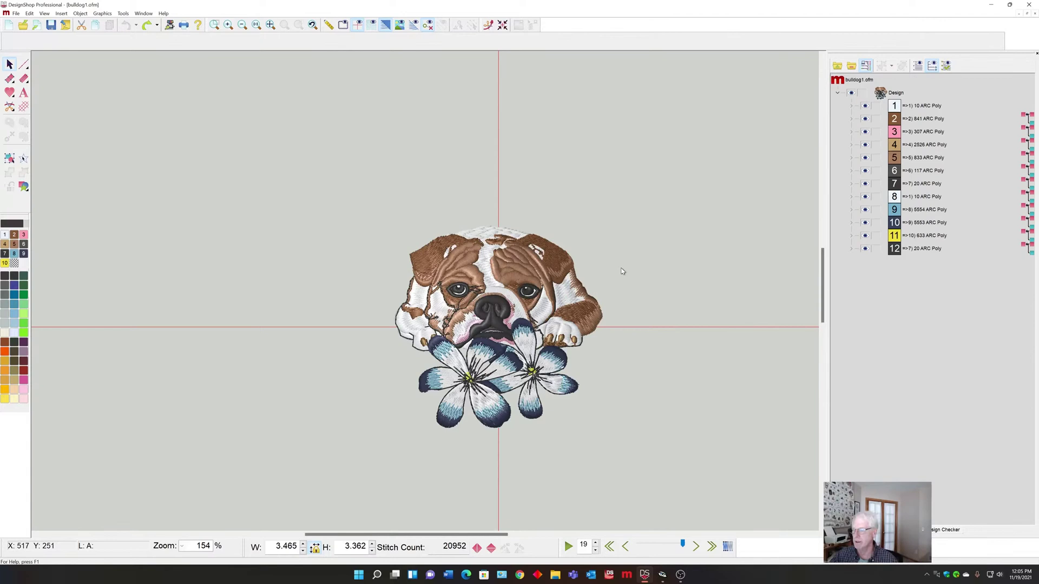
Step: Generate a primer fill behind the whole bulldog design, adjusting the Offset value
drag(346, 167, 691, 485)
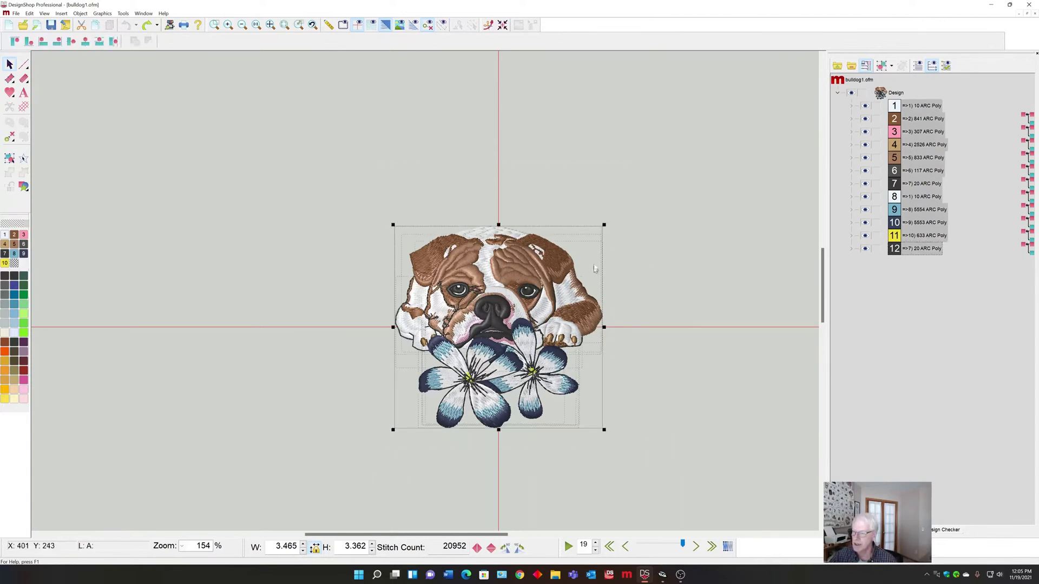
right_click(580, 242)
mouse_move(616, 357)
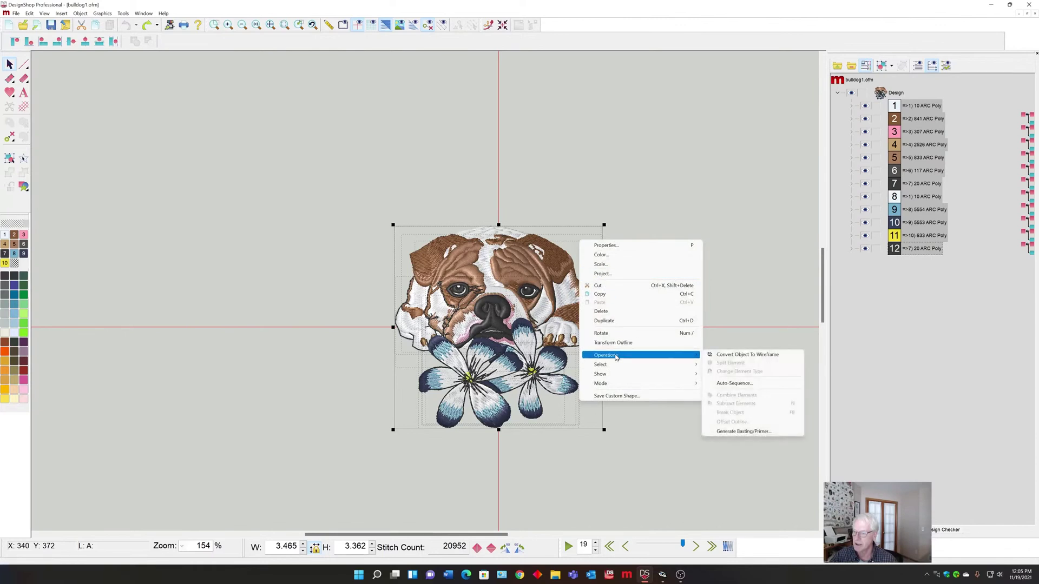
click(729, 432)
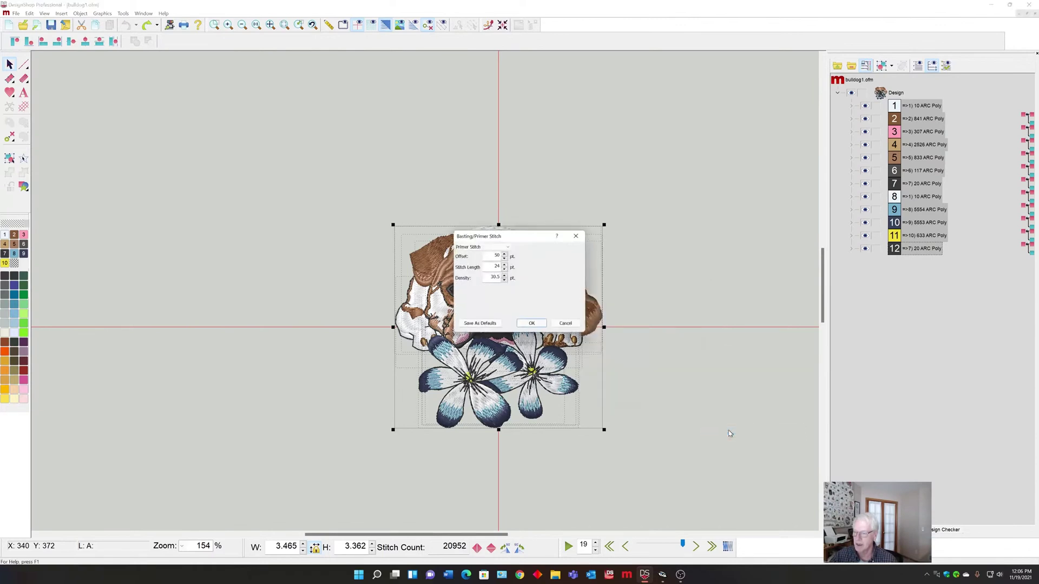
double_click(494, 256)
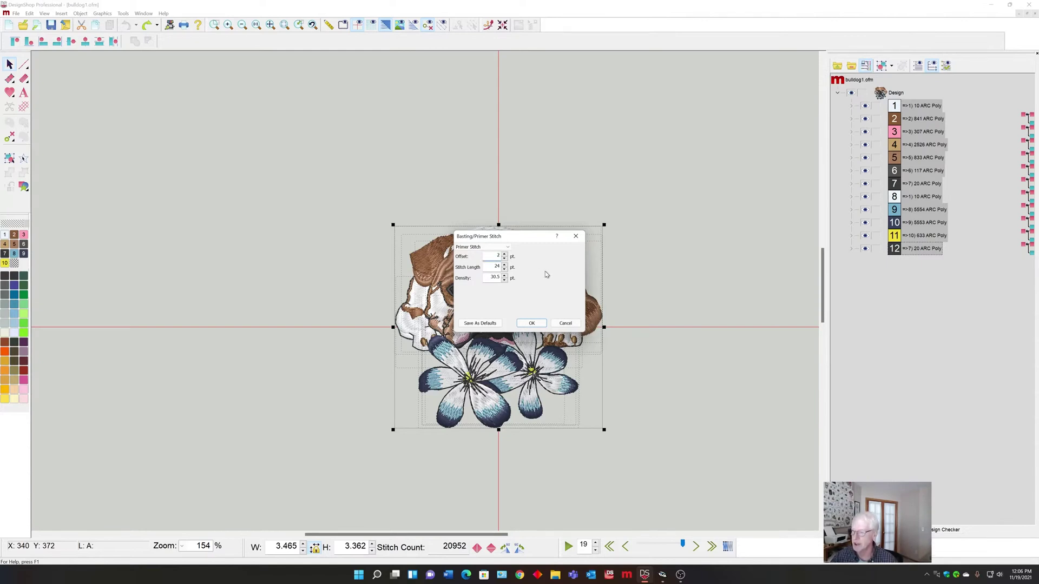
click(532, 323)
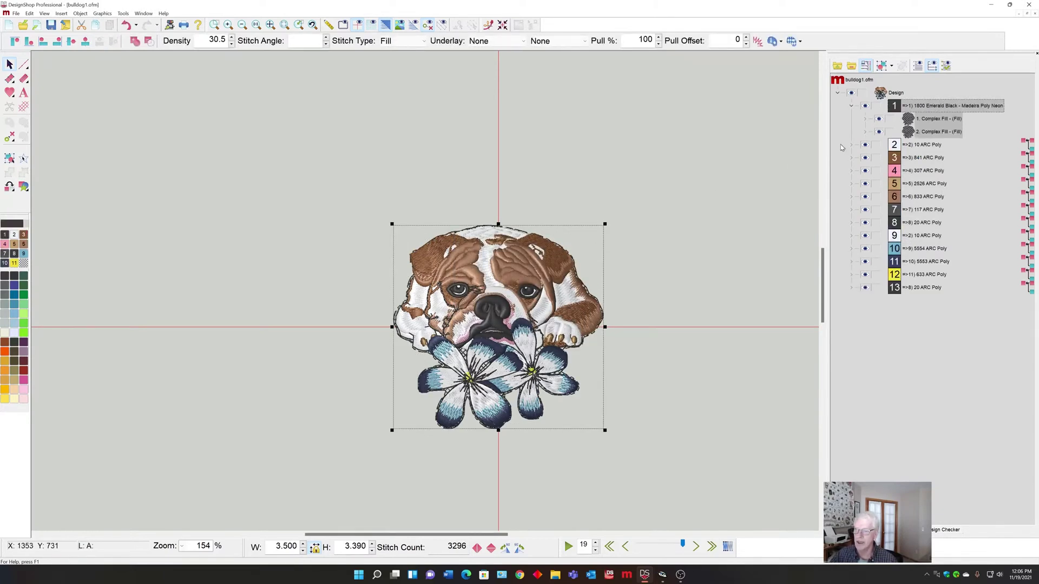
Step: Show only the new primer layer to inspect it, then show all layers again
click(851, 93)
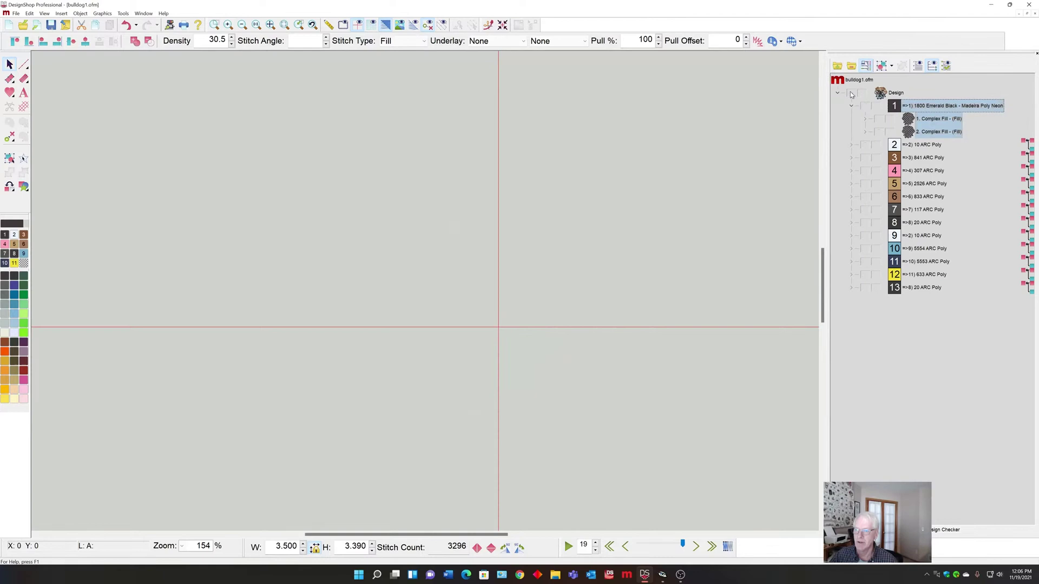
click(865, 106)
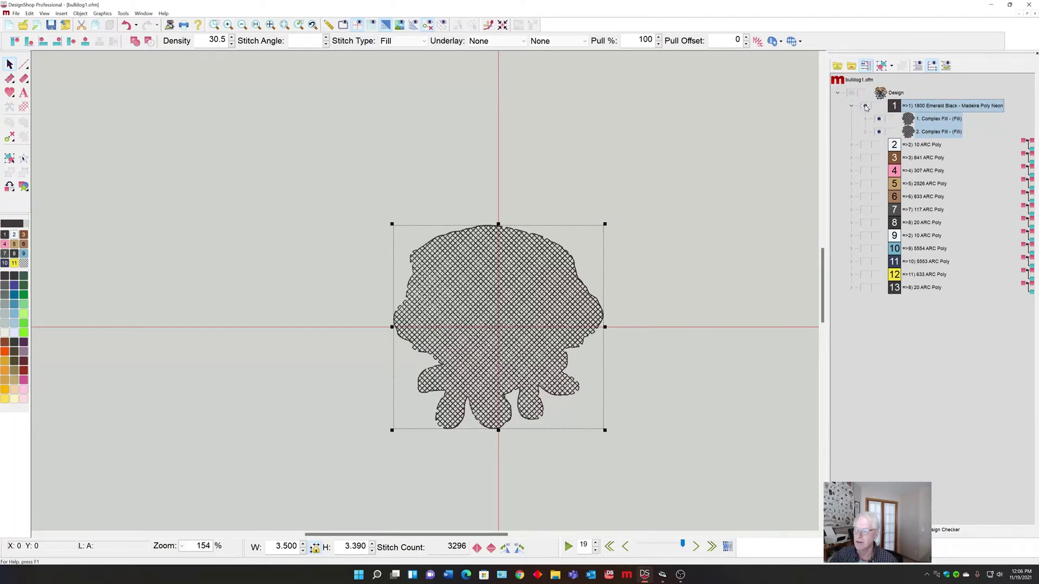
click(866, 107)
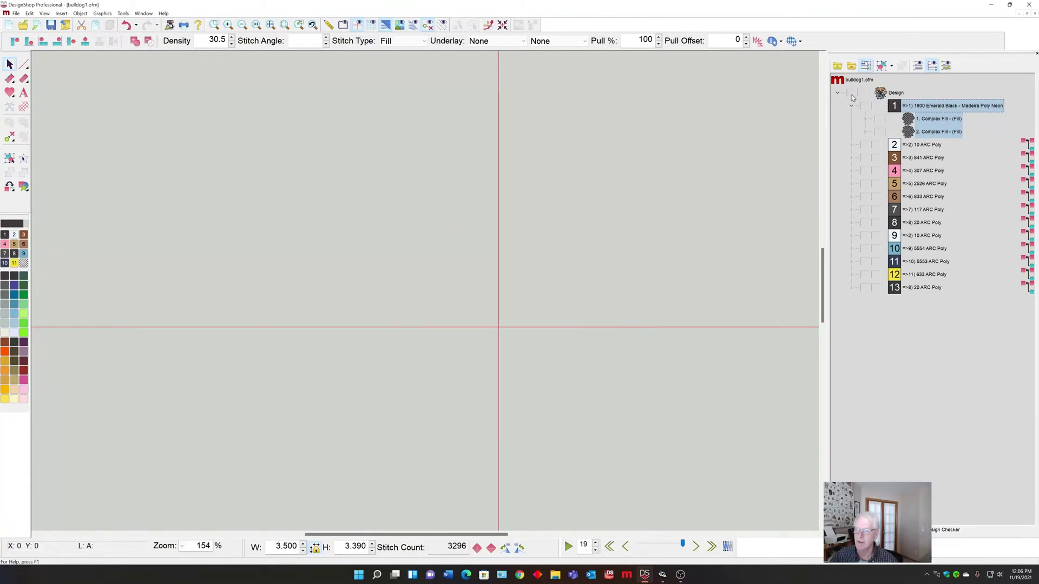
click(851, 93)
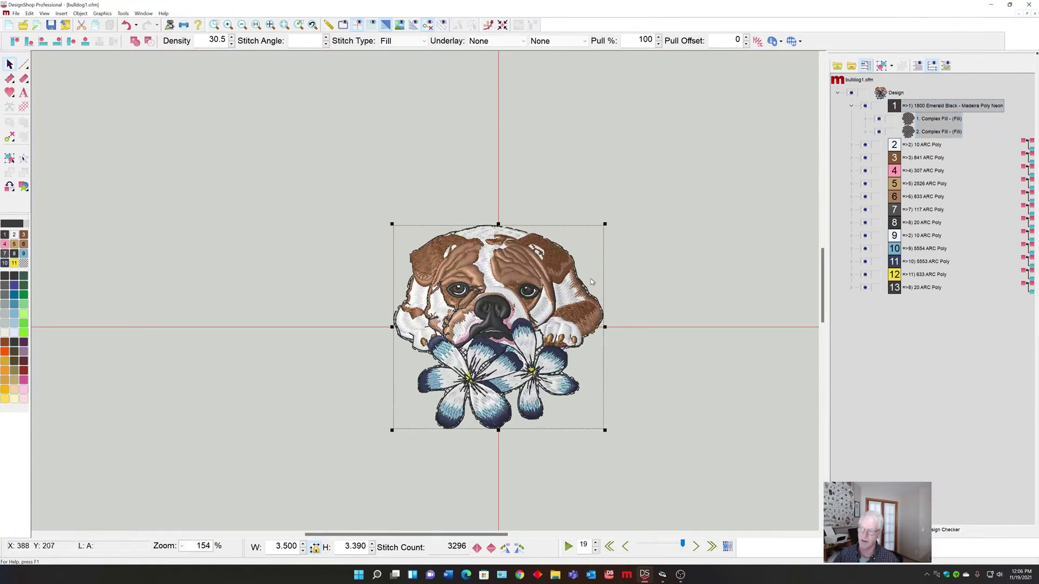
Step: Delete the extra Complex Fill and convert the remaining primer to a Single Line Center satin
click(927, 124)
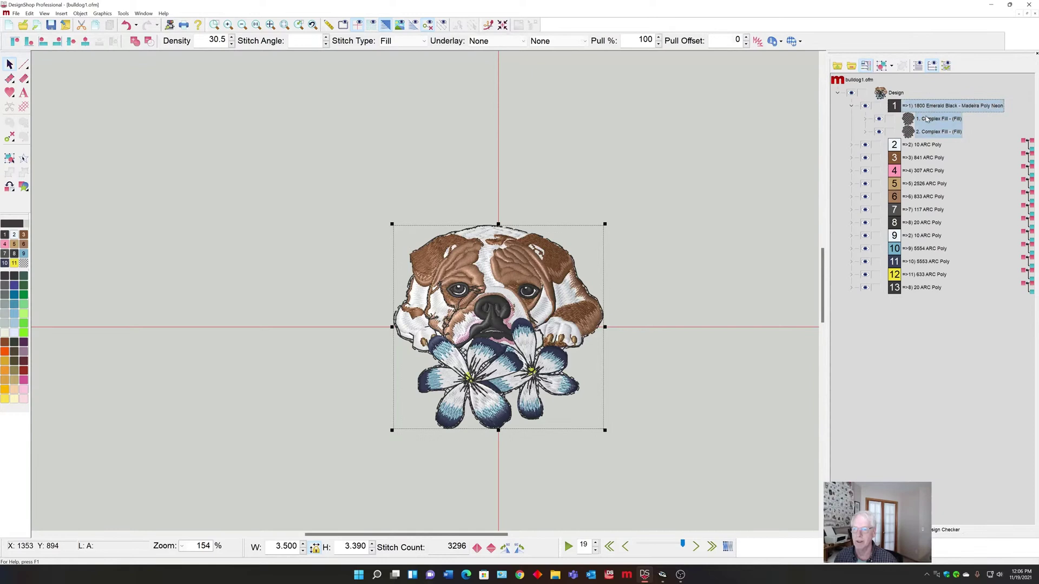
key(Delete)
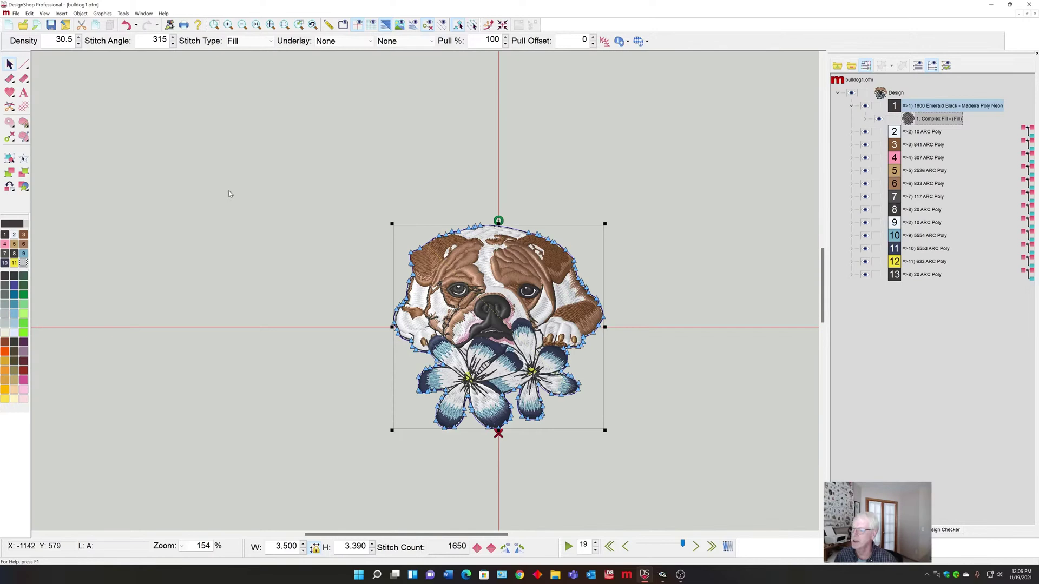
click(24, 79)
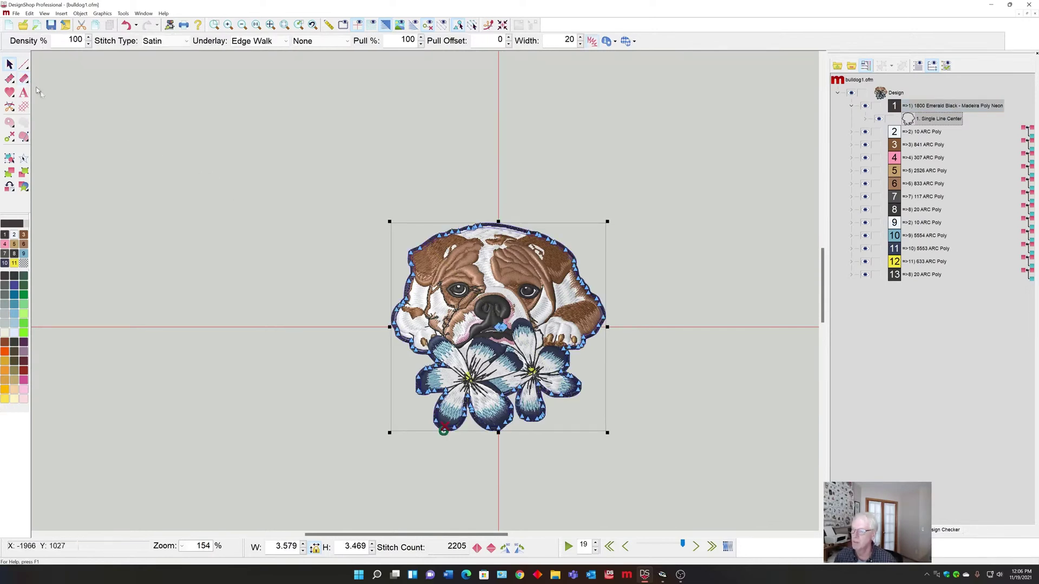
Step: Widen the satin border to 35 and set its thread to 1801 Super White
click(581, 37)
click(581, 38)
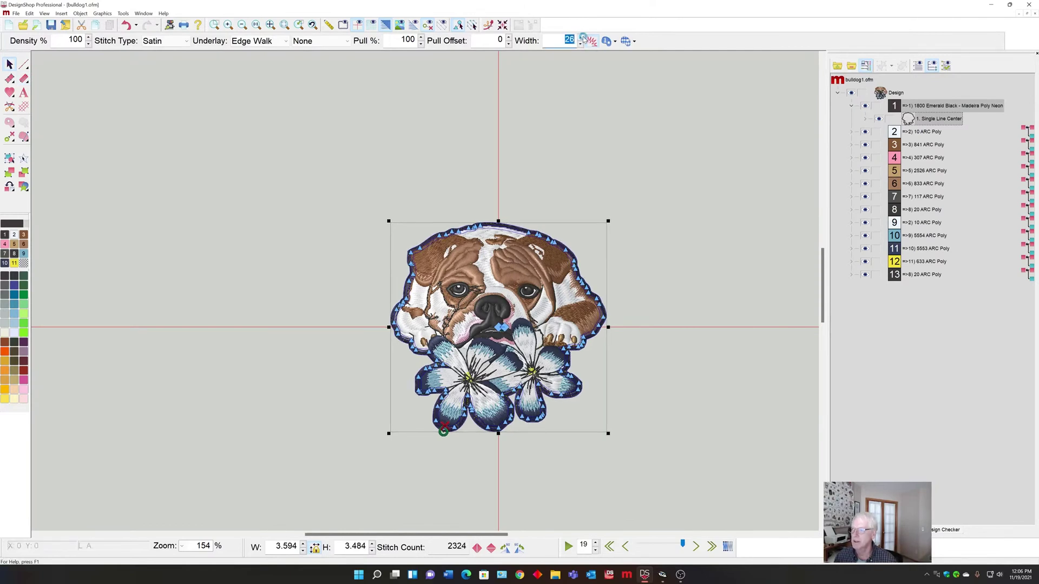
click(581, 38)
click(581, 38)
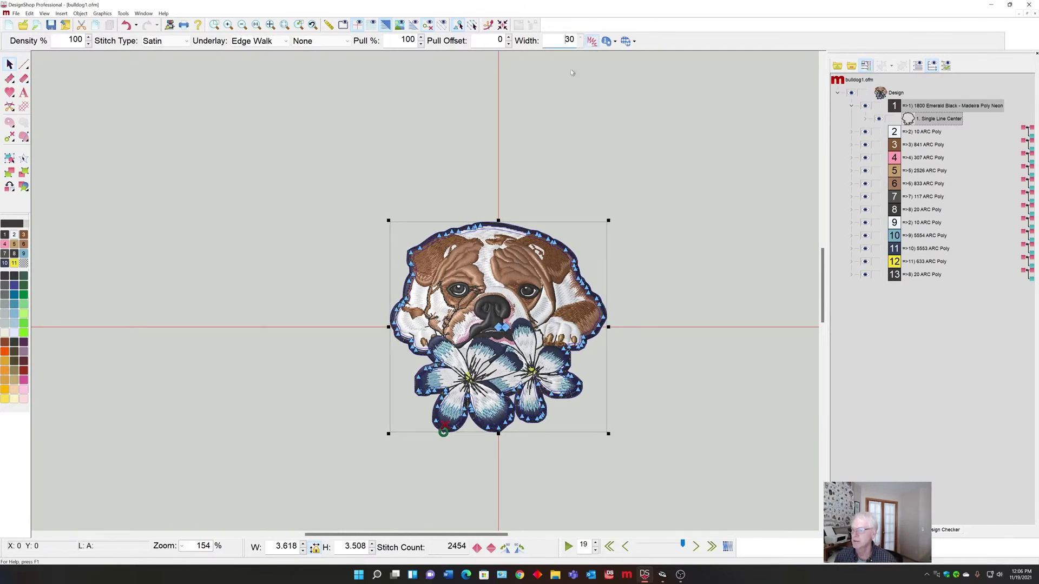
click(581, 38)
click(580, 38)
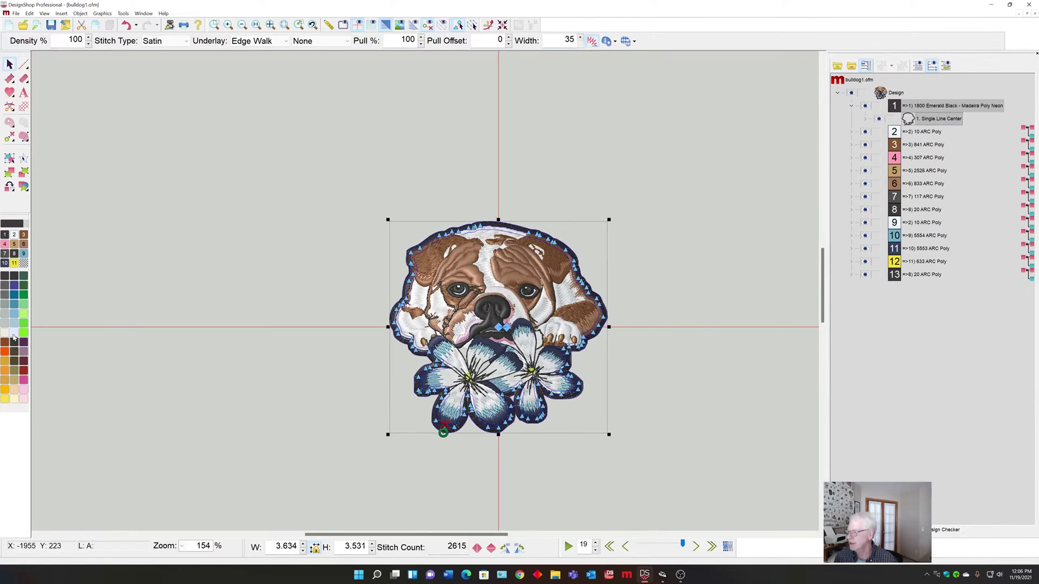
click(13, 333)
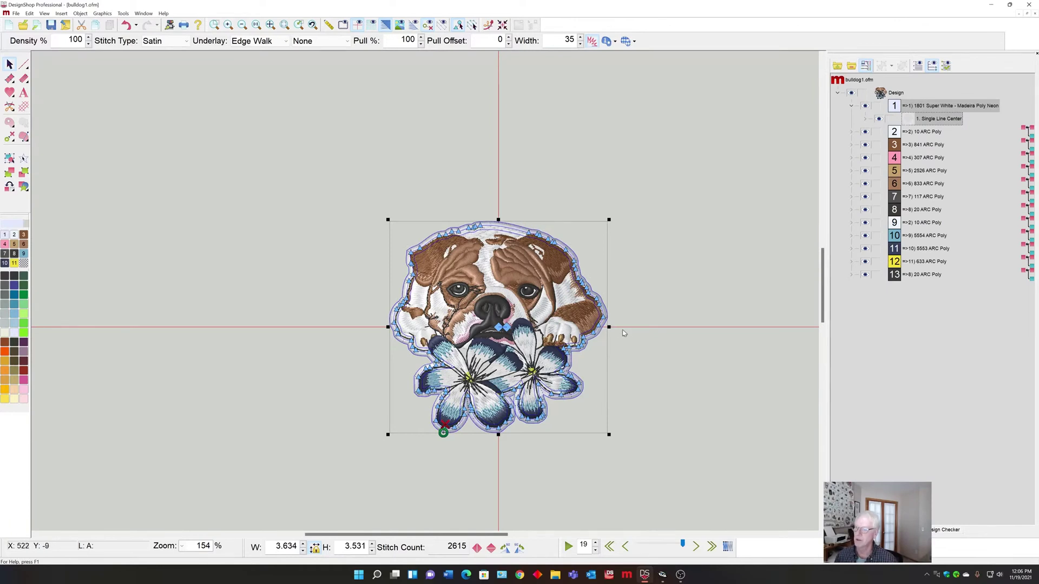
Step: Set the design background colour to 1800 Emerald Black in the Color dialog
click(664, 349)
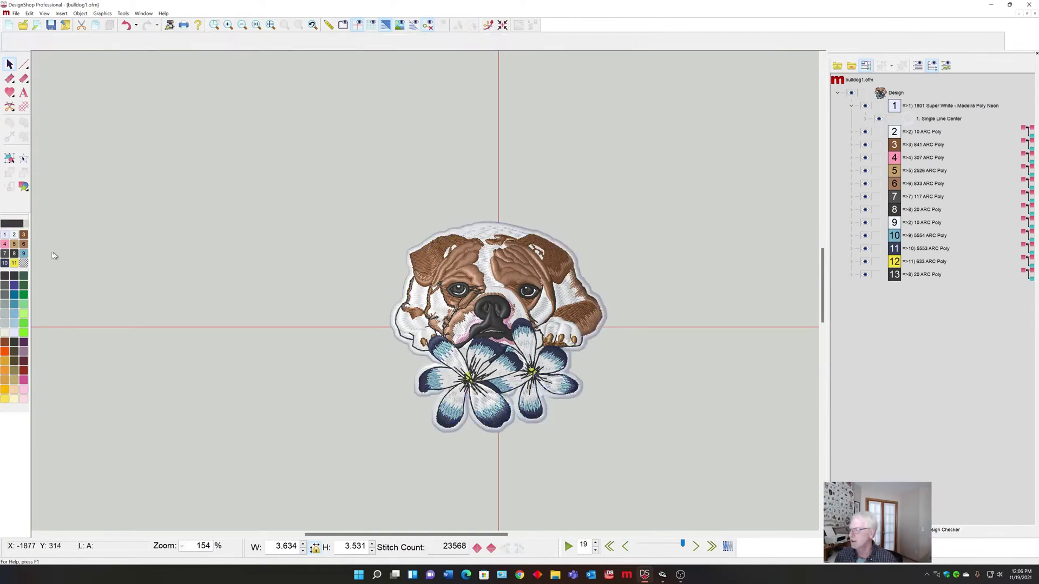
double_click(24, 231)
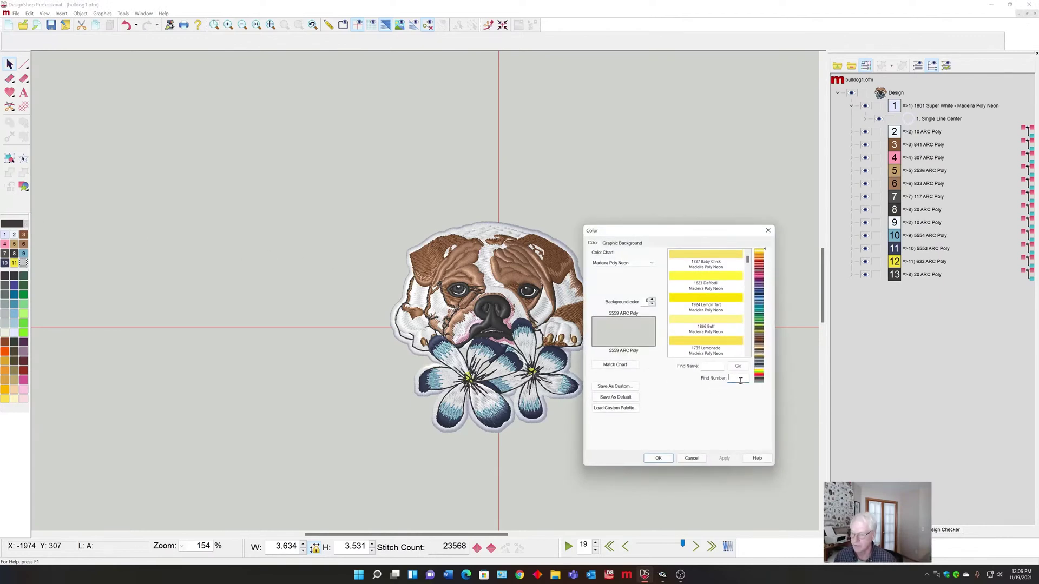
text(1800)
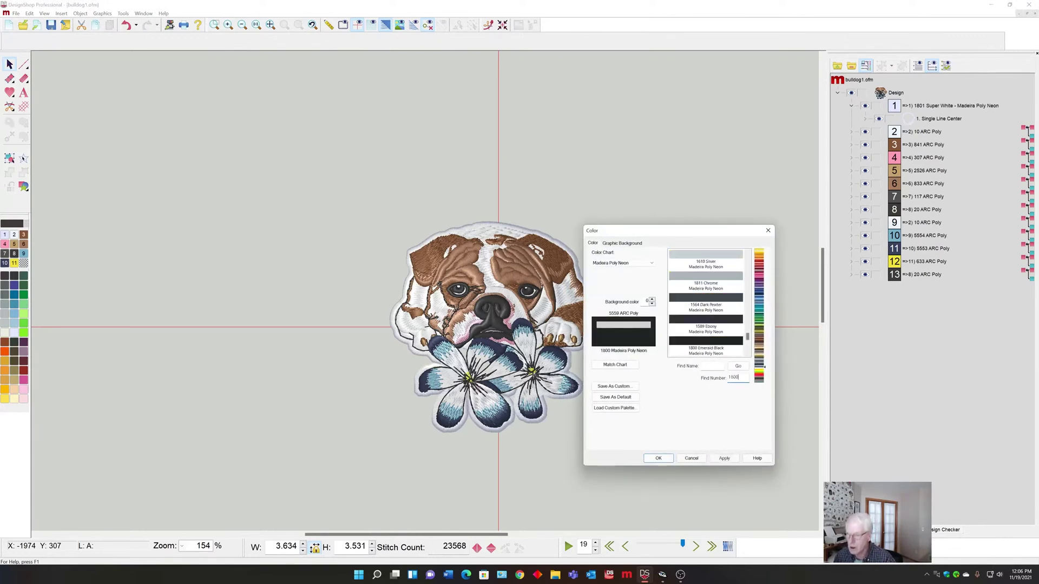
click(724, 458)
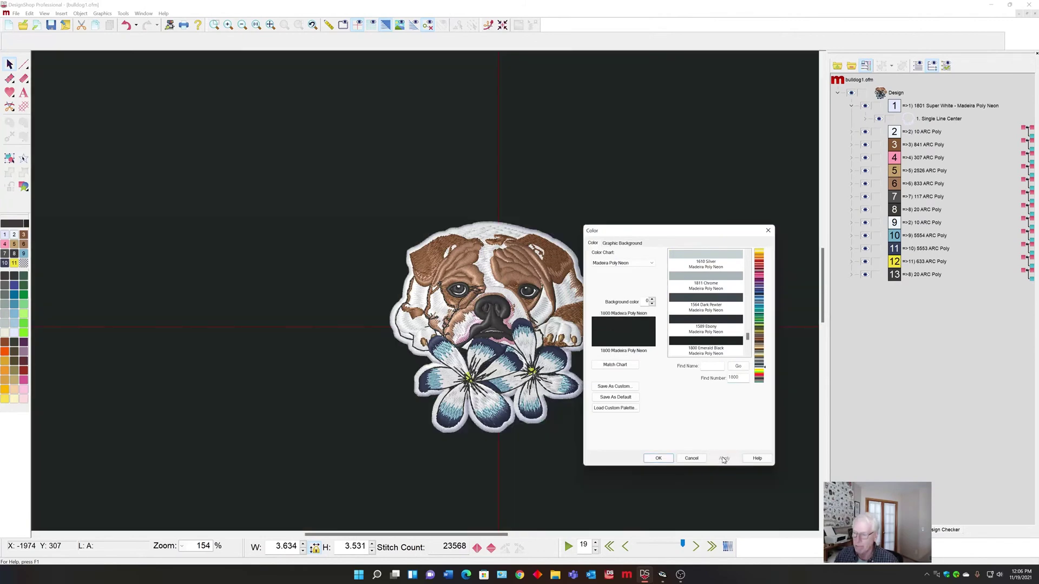
click(659, 458)
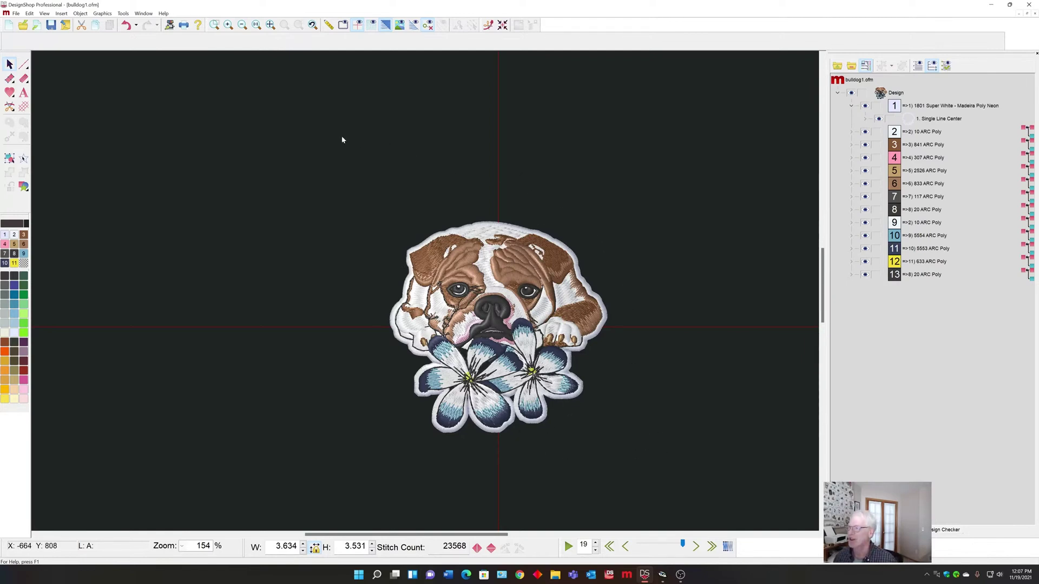
Step: Switch to the Melco patch design and duplicate its dark outline border
click(143, 13)
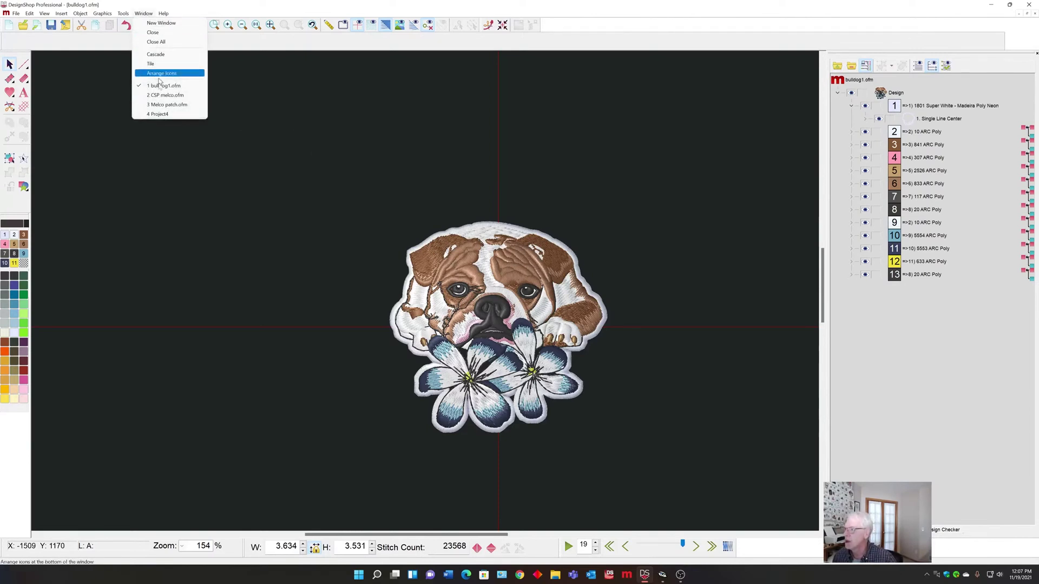
click(166, 104)
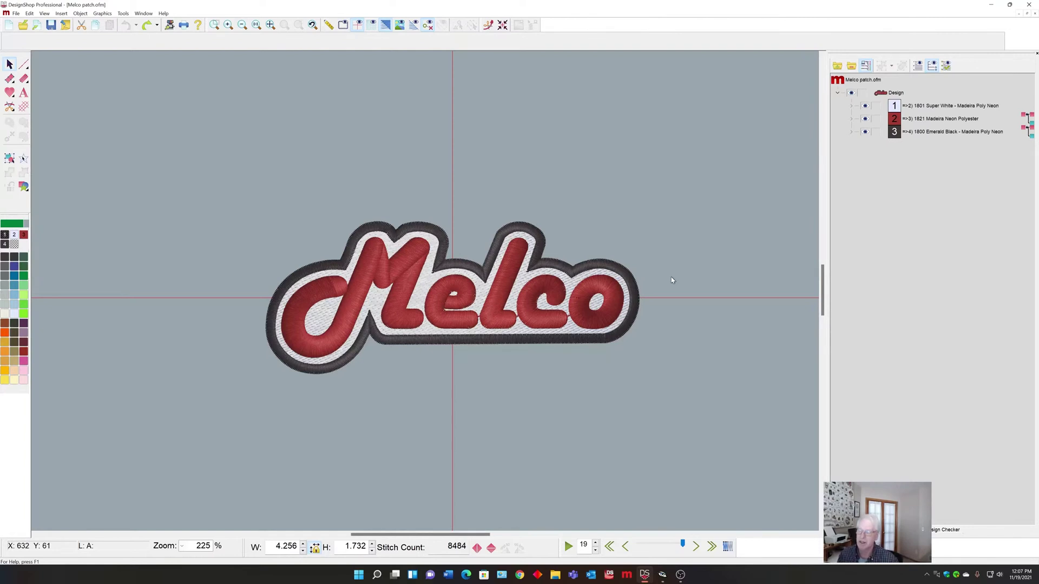
click(622, 264)
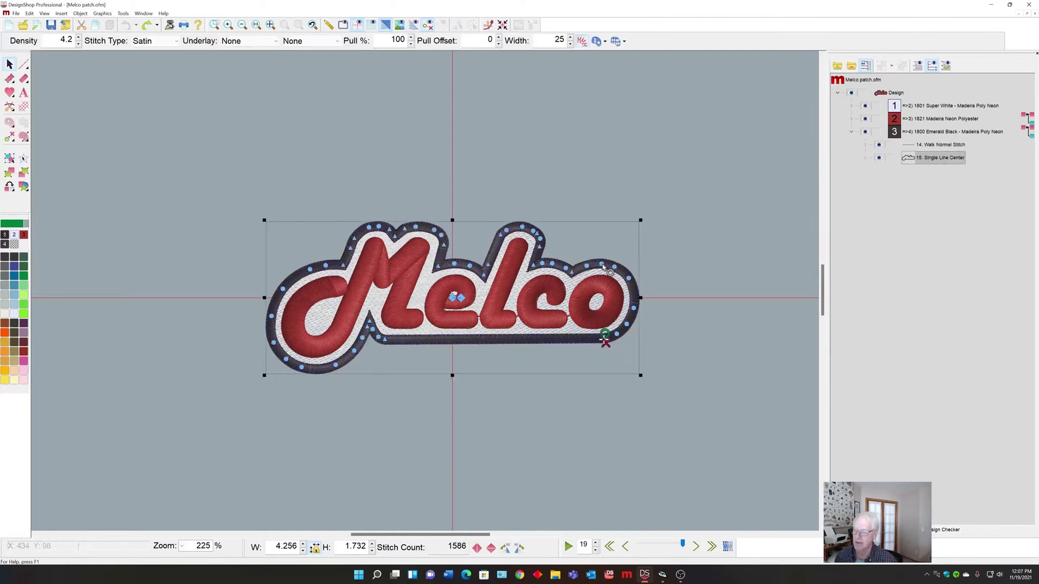
key(ctrl+d)
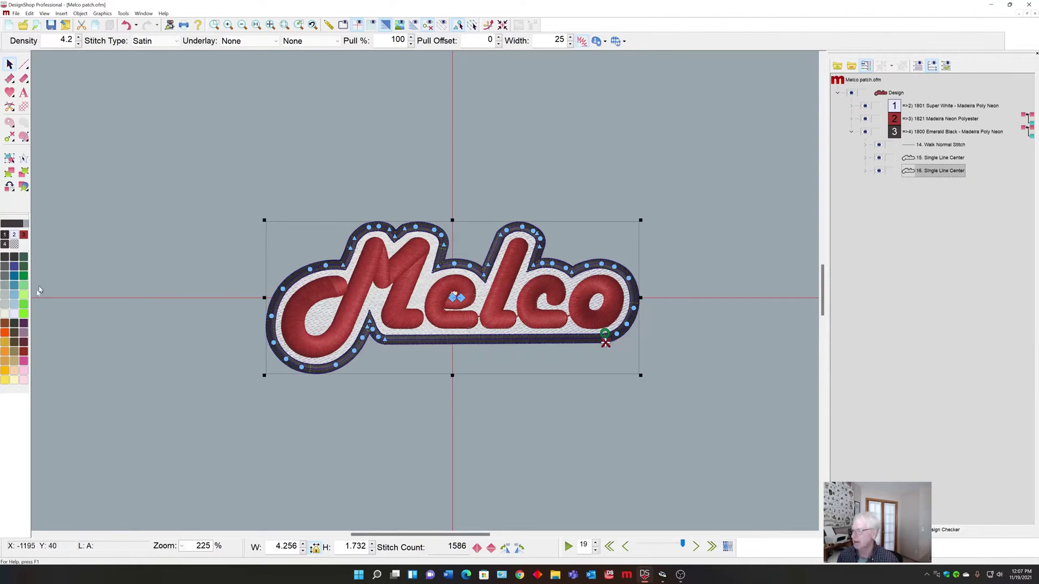
Step: Make the copy white, enlarge it beyond the dark border, and move it to stitch first
click(15, 238)
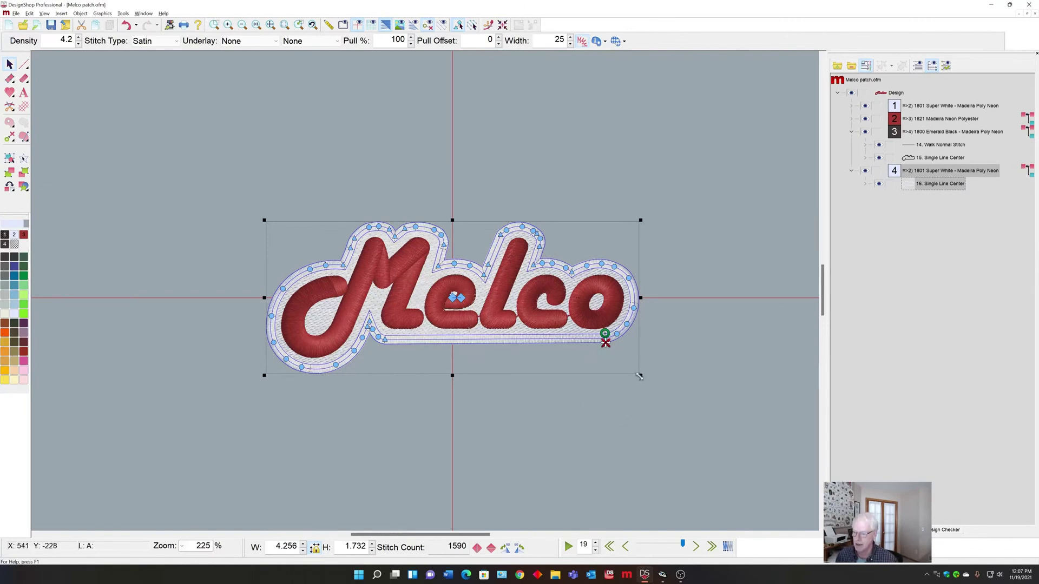
drag(640, 375, 660, 394)
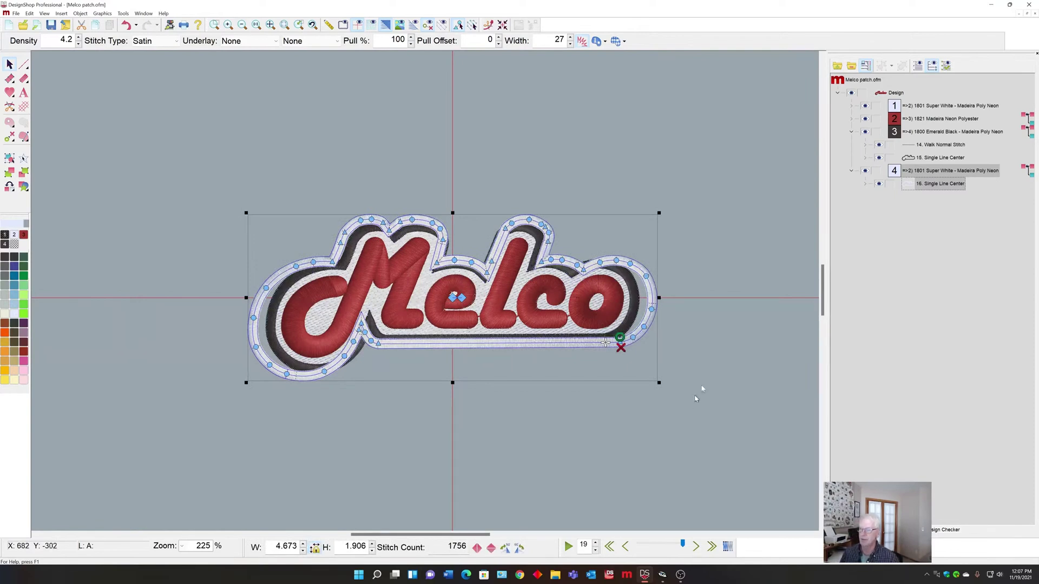
drag(903, 181, 901, 106)
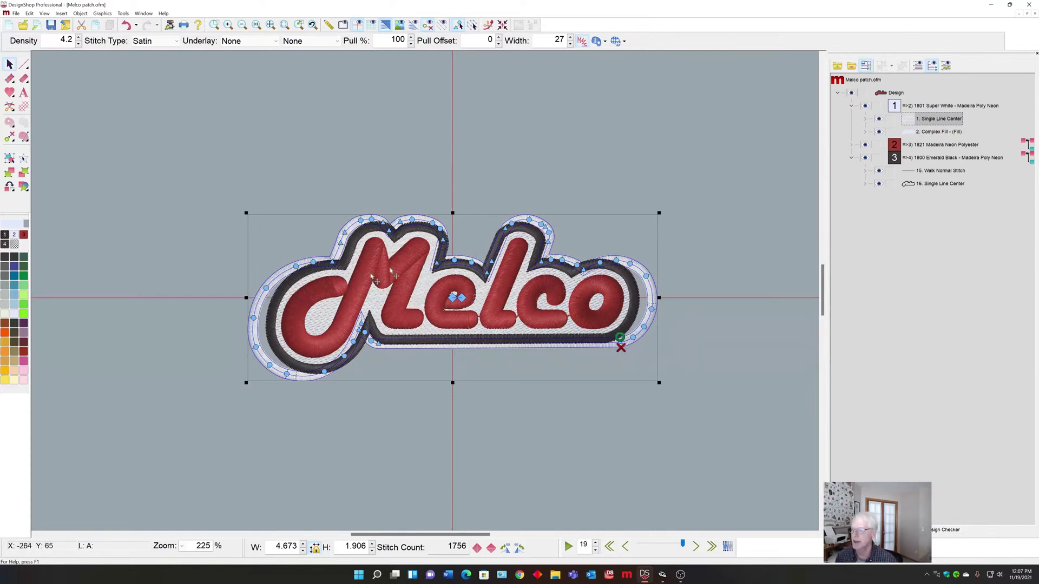
Step: Delete the old outline and generate a primer around the whole design with offset 2
key(Delete)
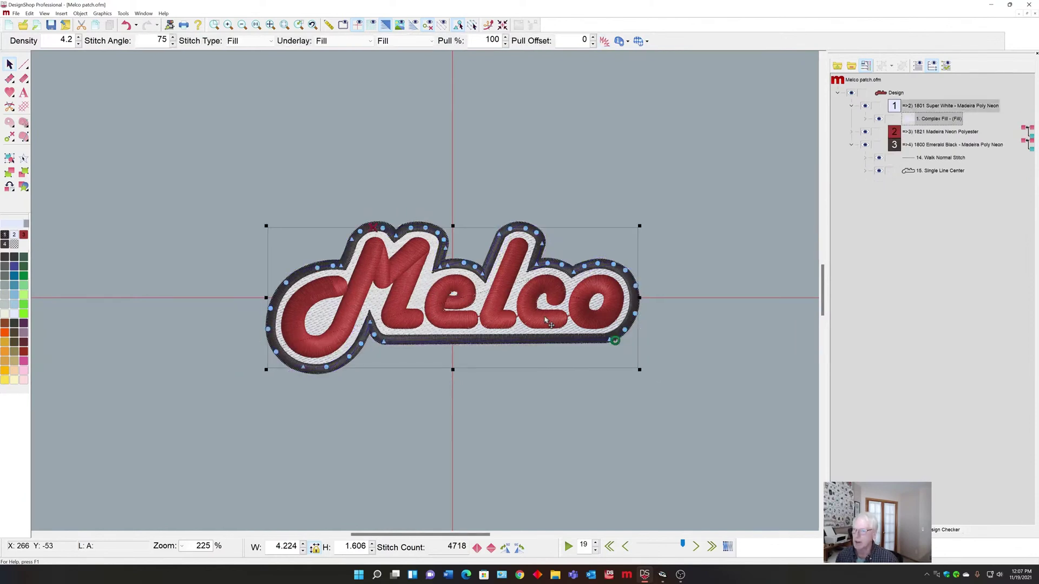
click(900, 93)
right_click(579, 236)
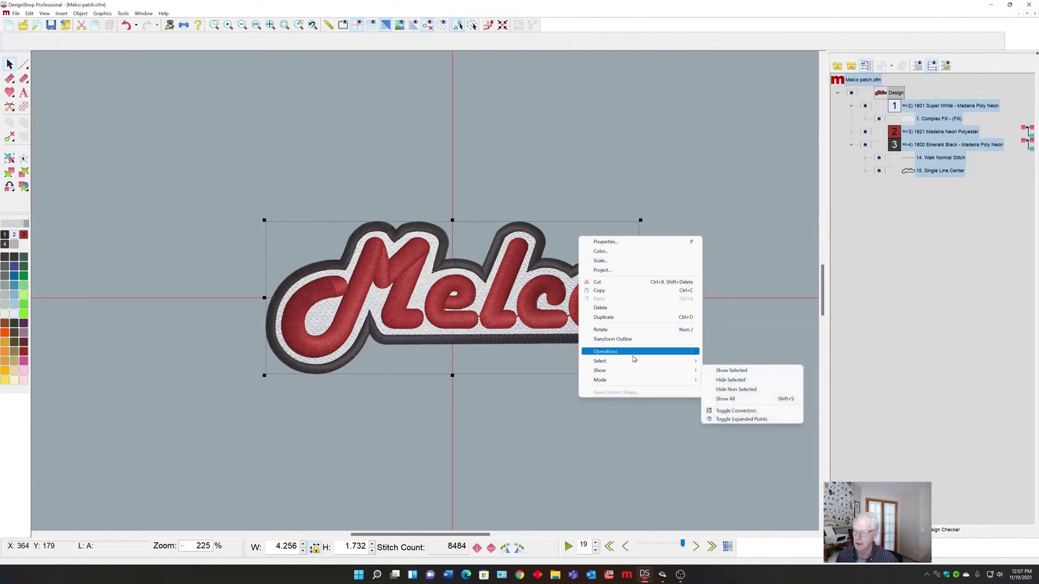
mouse_move(638, 352)
click(742, 433)
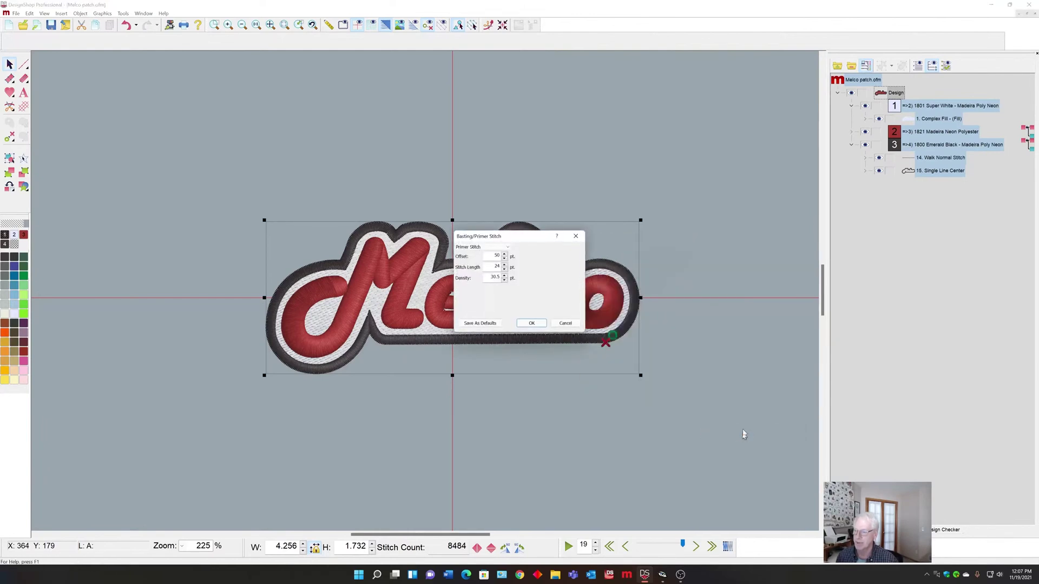
double_click(487, 256)
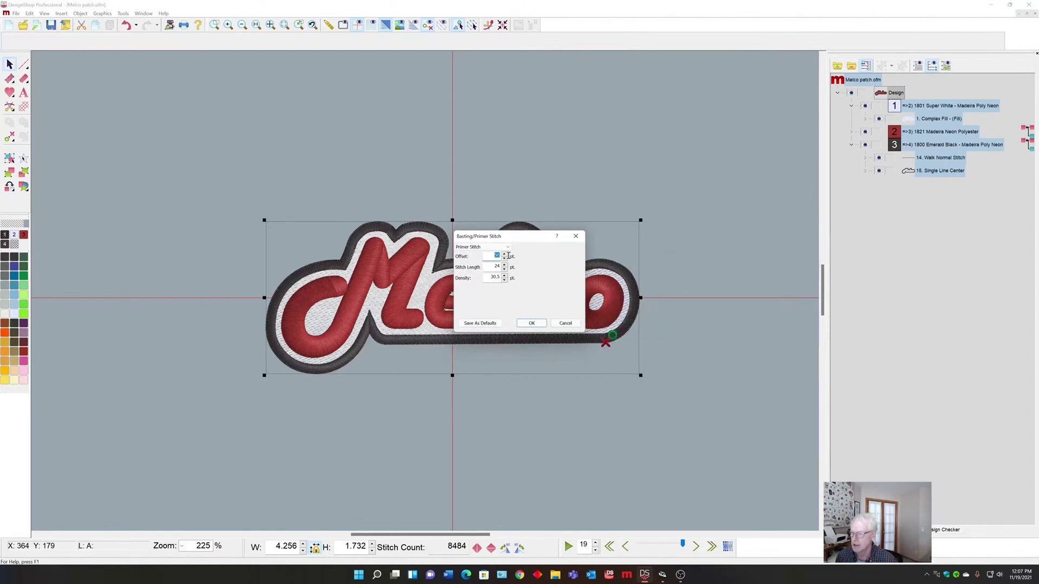
text(2)
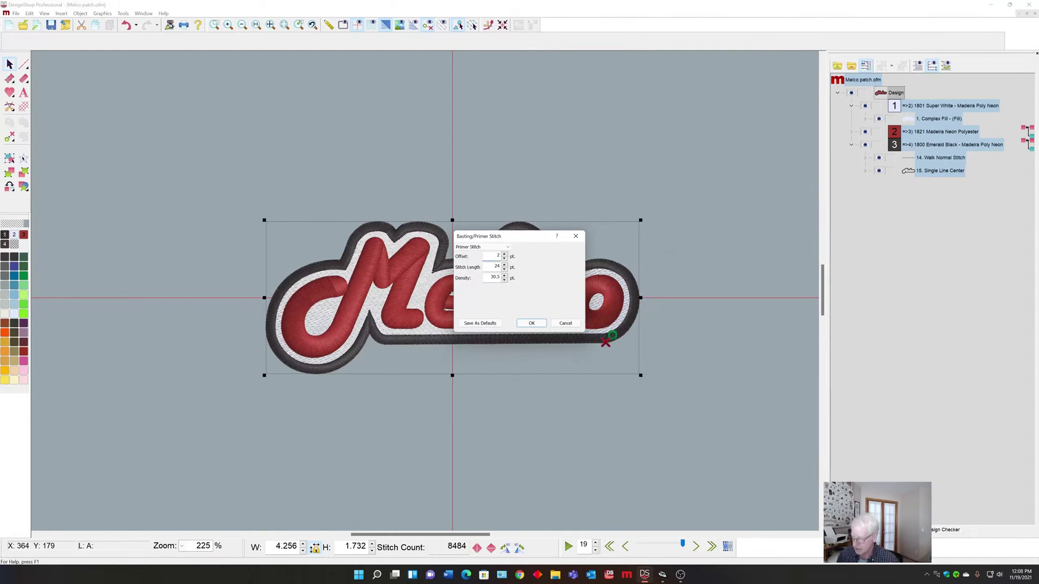
click(533, 323)
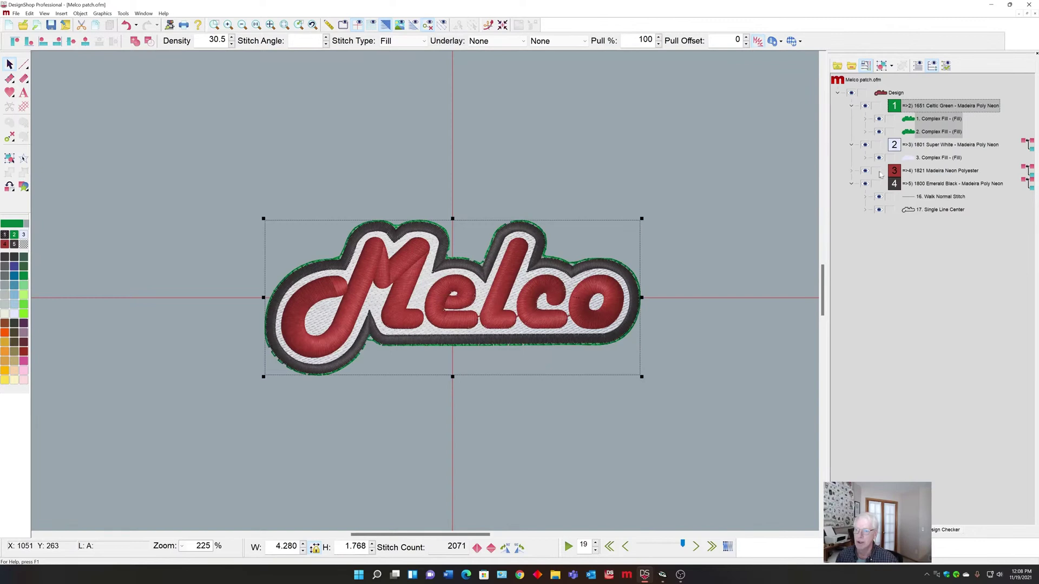
Step: Delete the extra primer fill and make the remaining primer a 1801 Super White satin border, width 55
click(930, 121)
key(Delete)
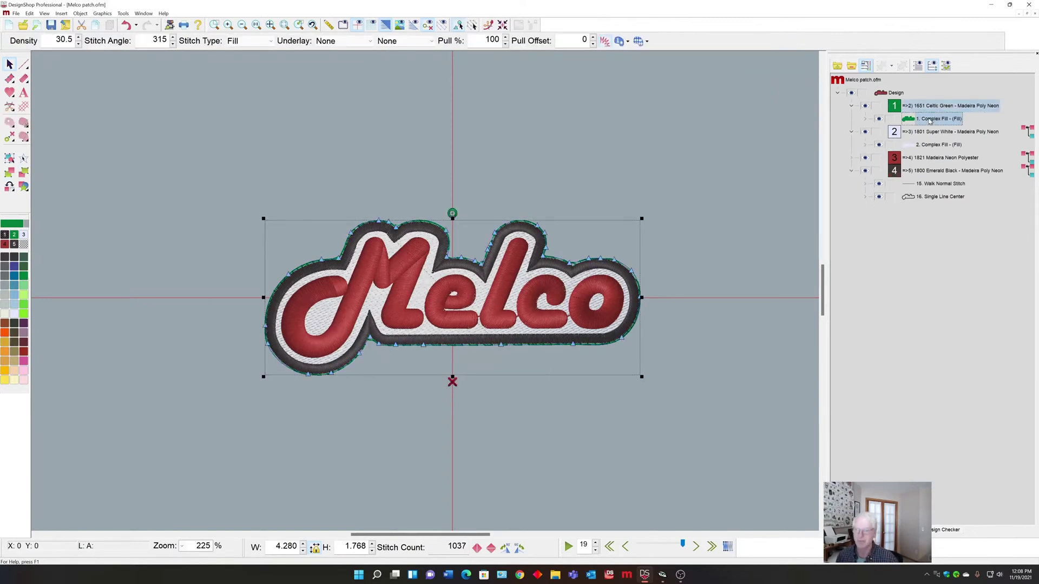
click(25, 79)
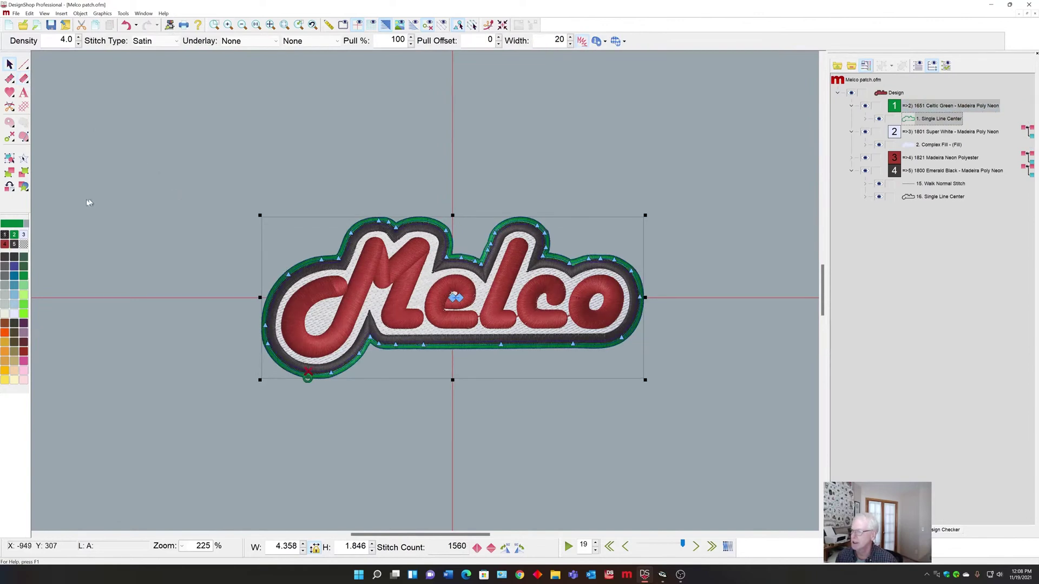
click(13, 316)
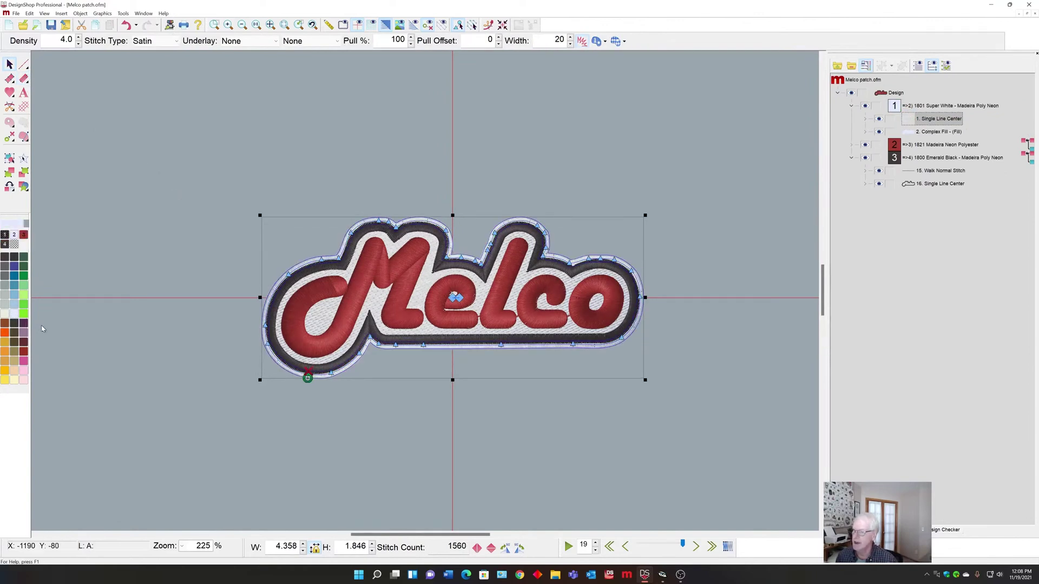
click(571, 37)
click(570, 38)
click(570, 38)
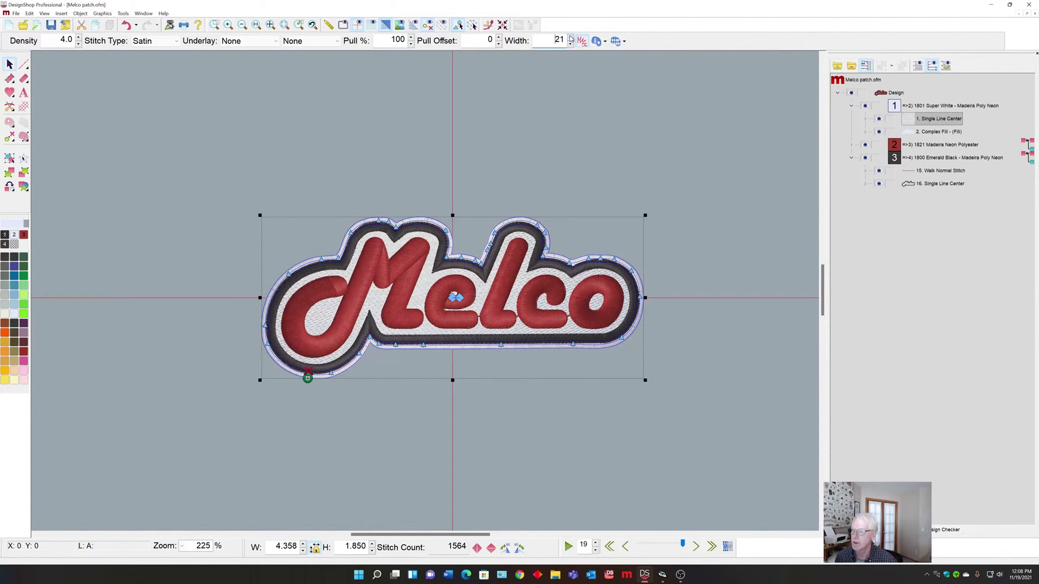
click(571, 37)
drag(571, 38, 570, 38)
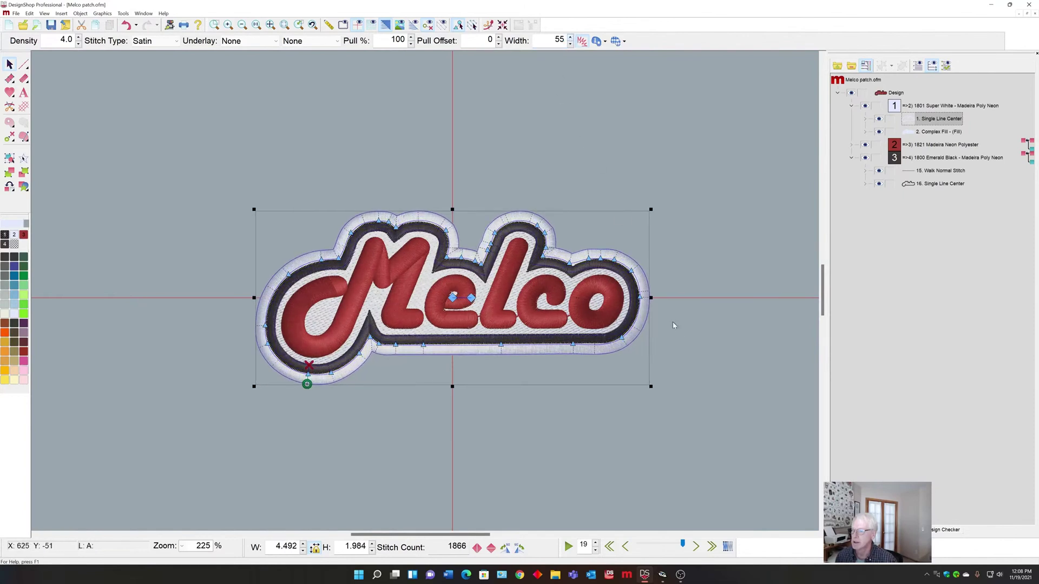
click(694, 343)
scroll(598, 383, down, 1)
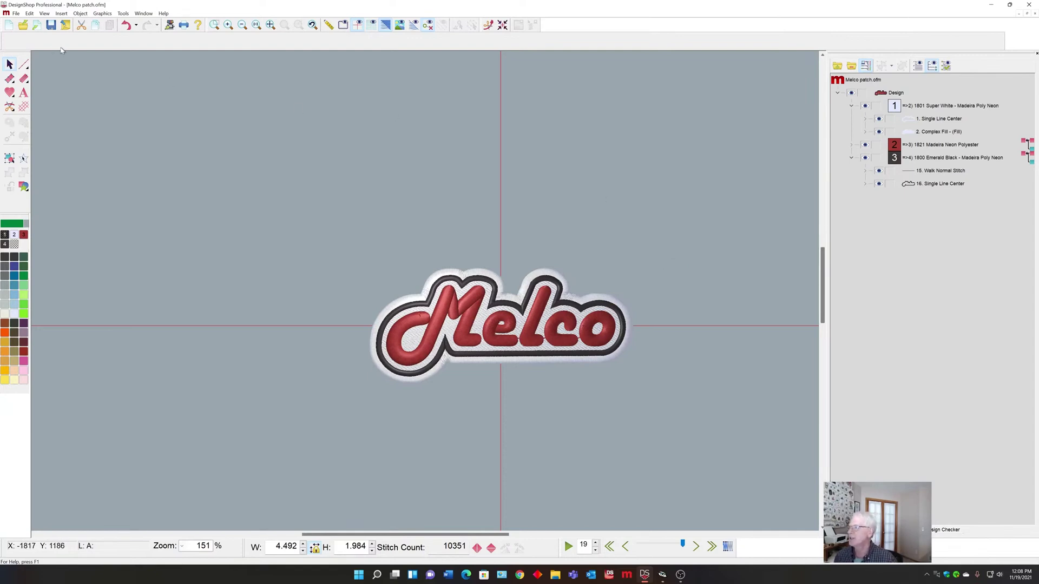
Step: Start a new design, switch to the Project4 ABC monogram, then show the Saurer machine photo in ACDSee
click(8, 25)
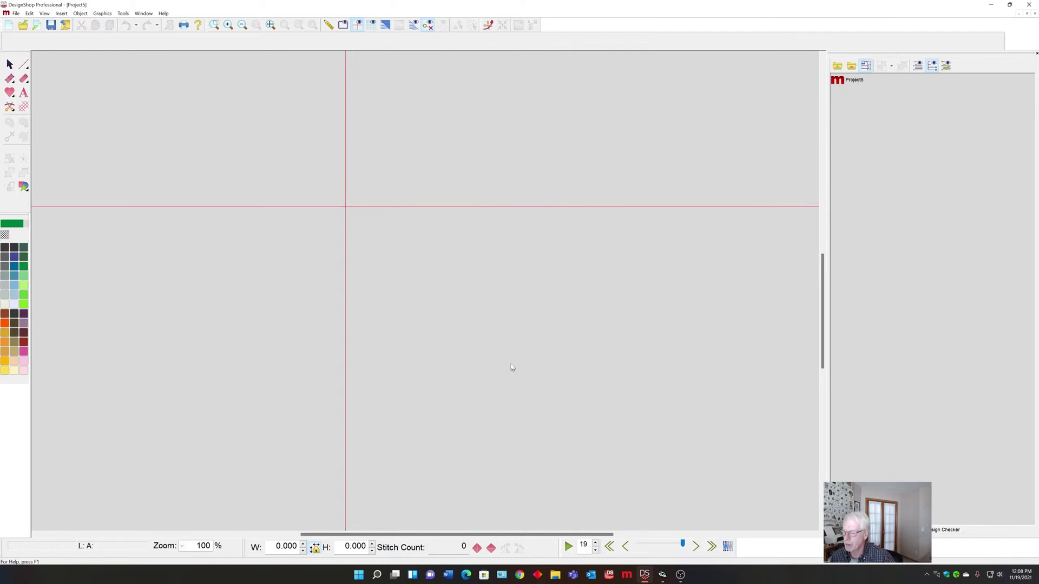
click(139, 15)
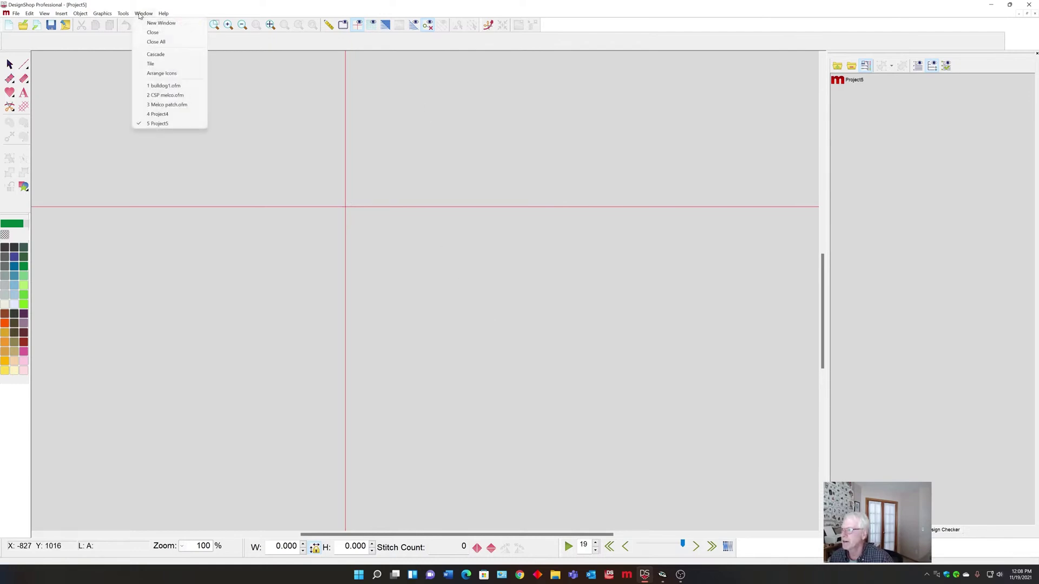
click(177, 114)
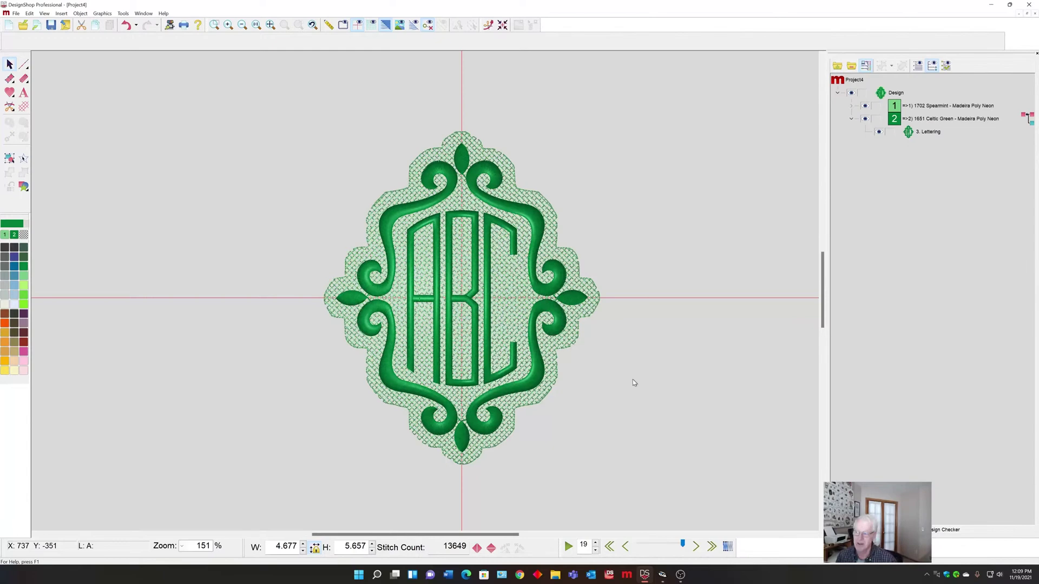
click(663, 575)
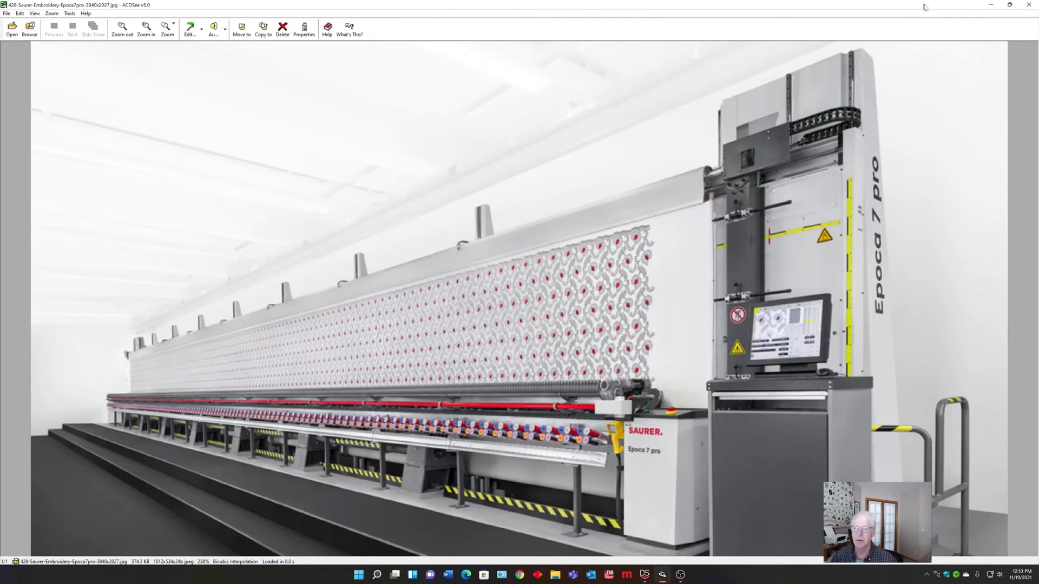
Step: Delete the first of the two overlapping Spearmint Complex Fills and convert the remaining fill to an applique
click(991, 4)
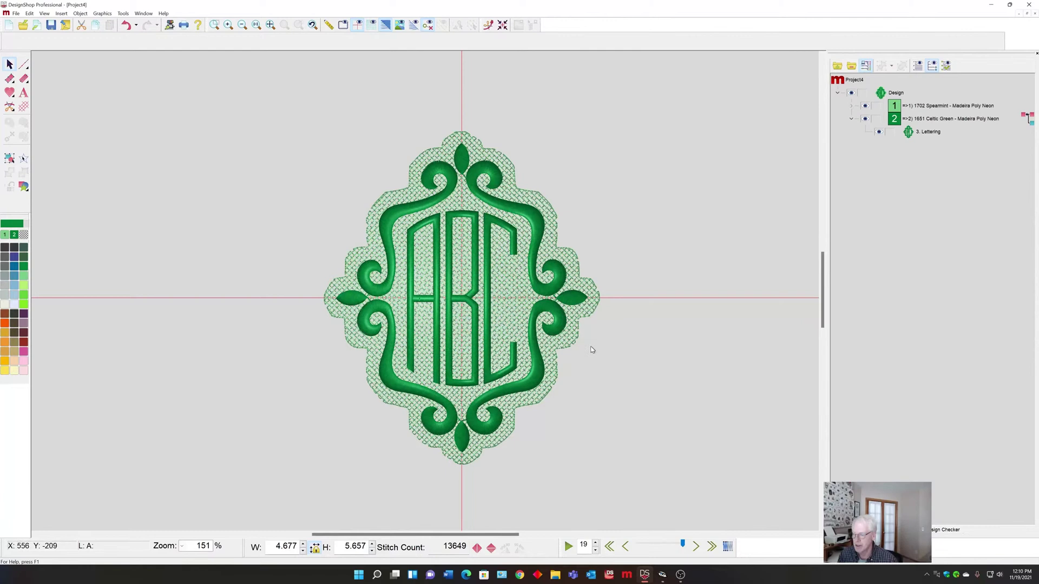
click(851, 105)
click(923, 120)
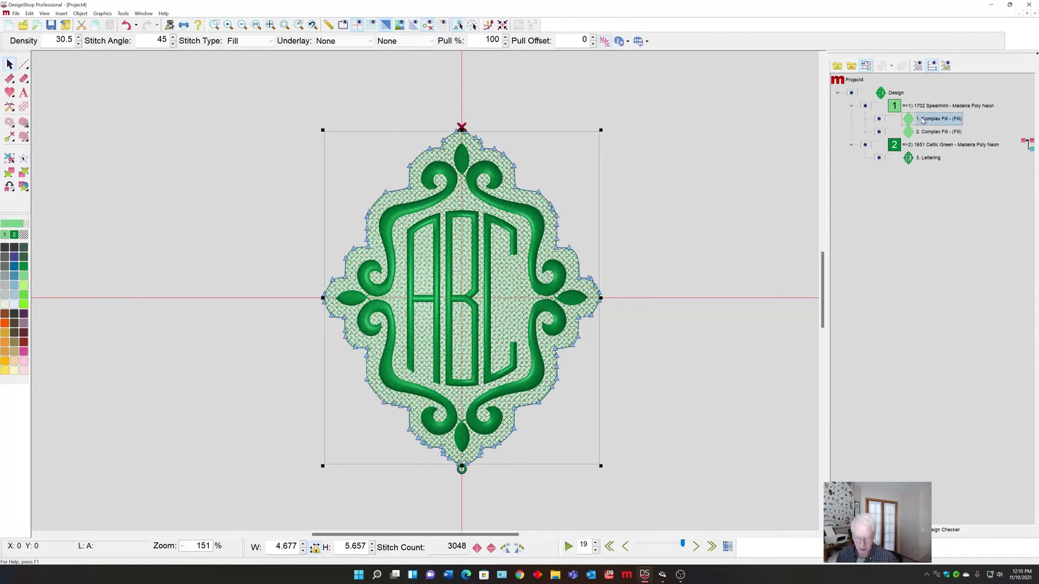
key(Delete)
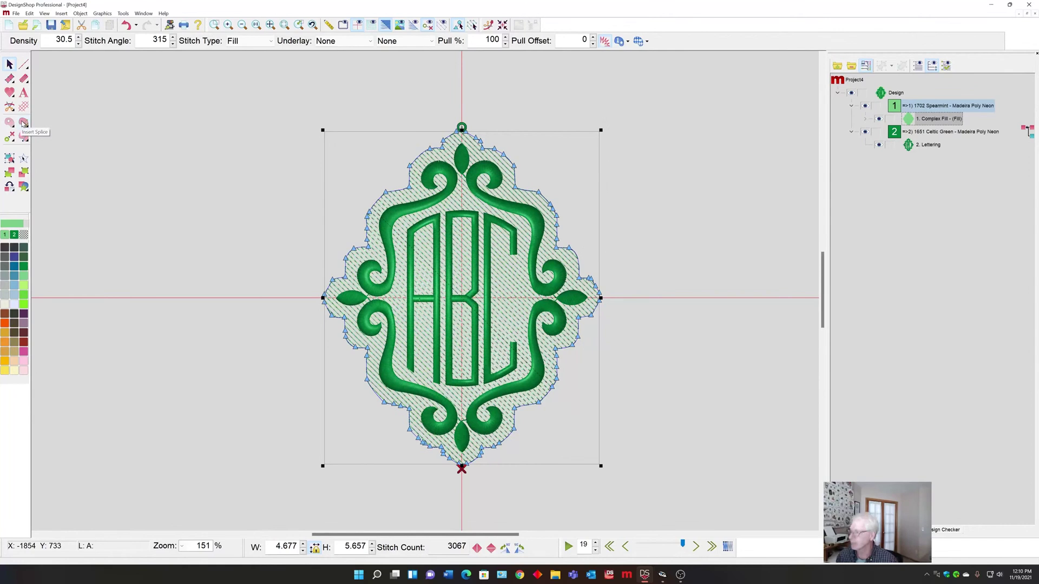
click(9, 93)
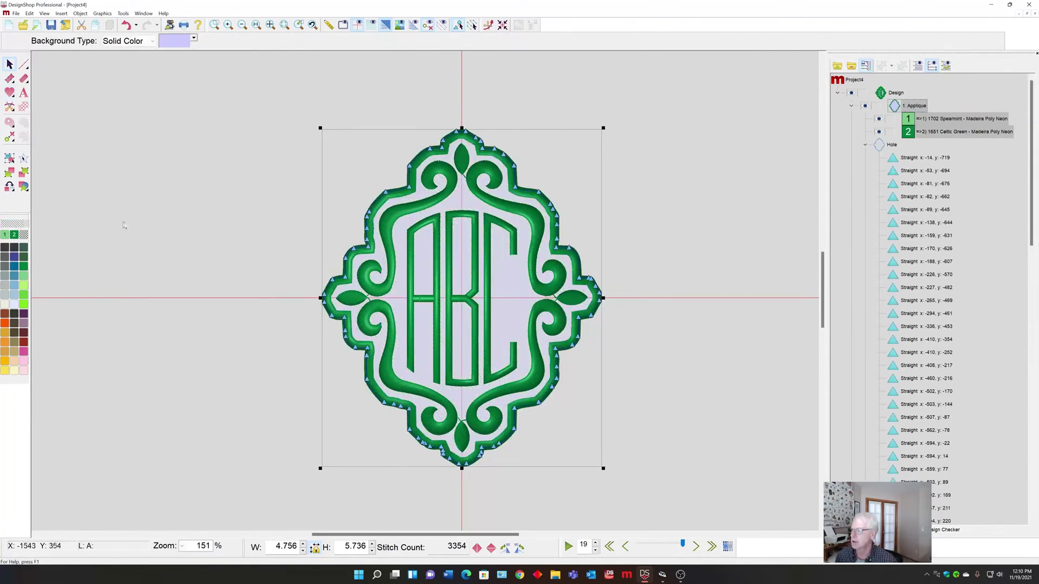
Step: Reorder the applique to stitch after the lettering and deselect so the design regenerates at 10890 stitches
click(702, 271)
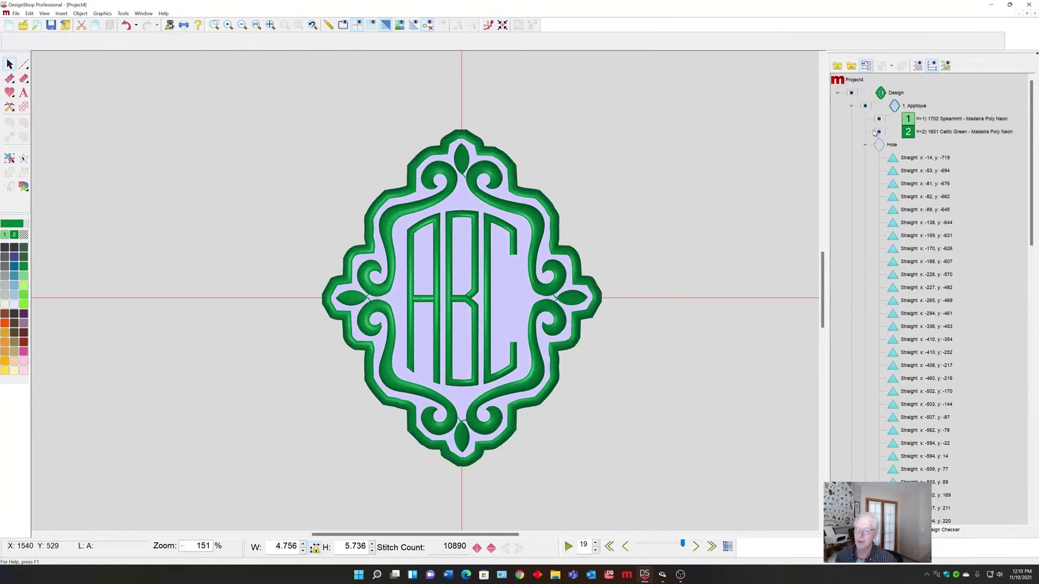
click(851, 106)
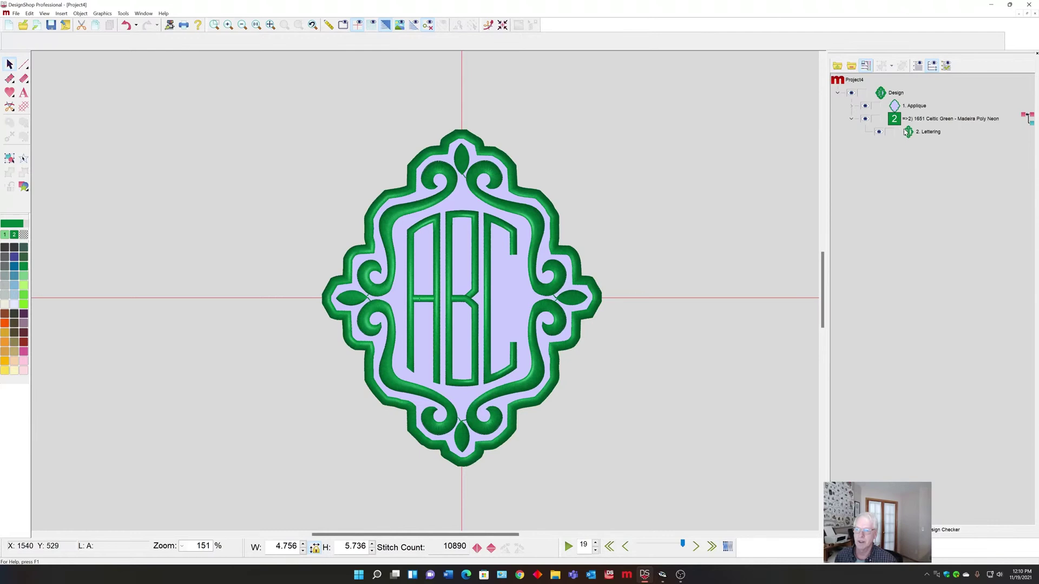
drag(918, 107, 923, 144)
click(739, 208)
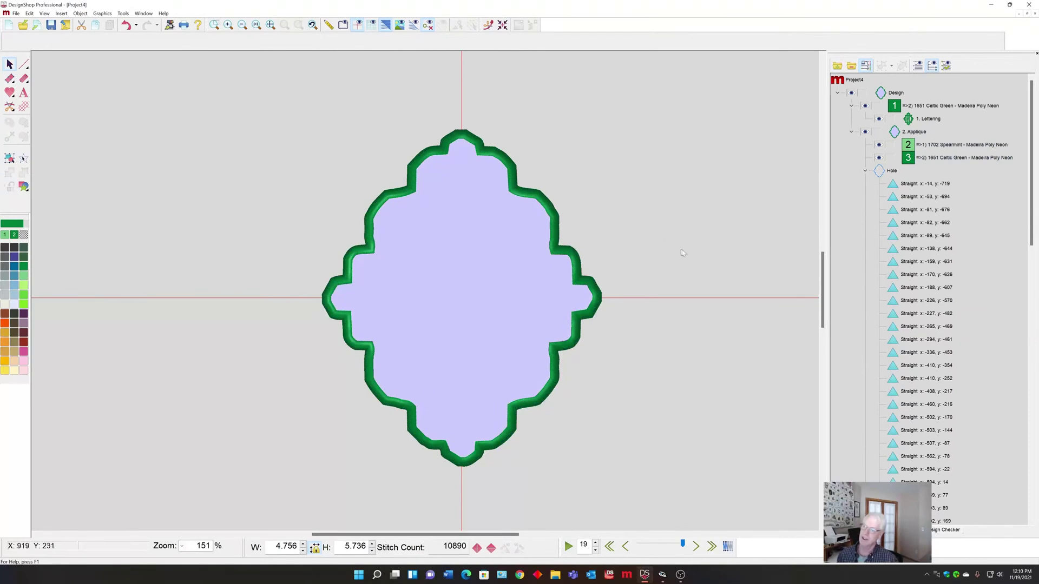
click(511, 277)
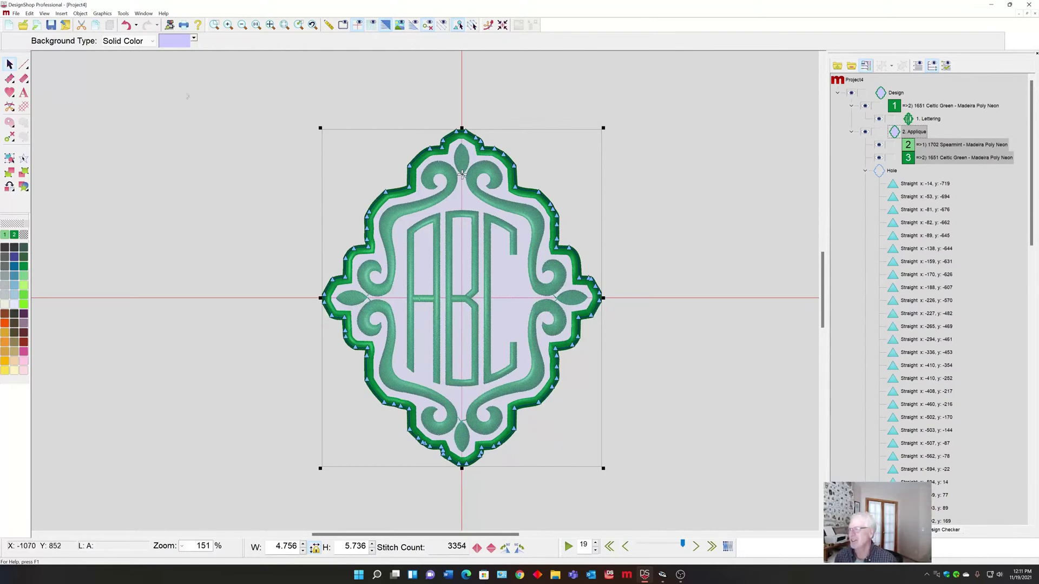
click(208, 108)
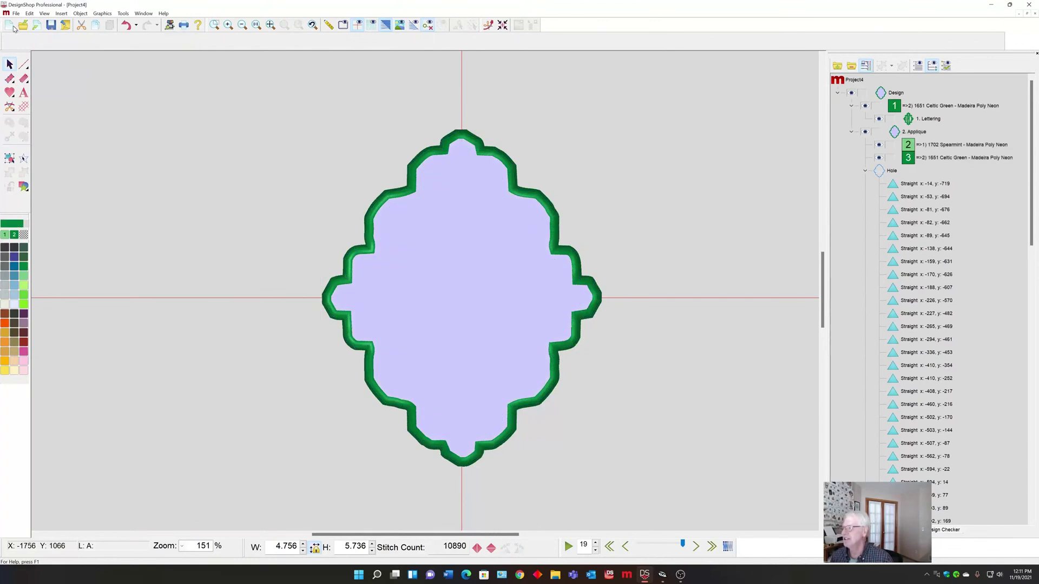
Step: Create a blank Project6 design with the New toolbar icon
click(9, 26)
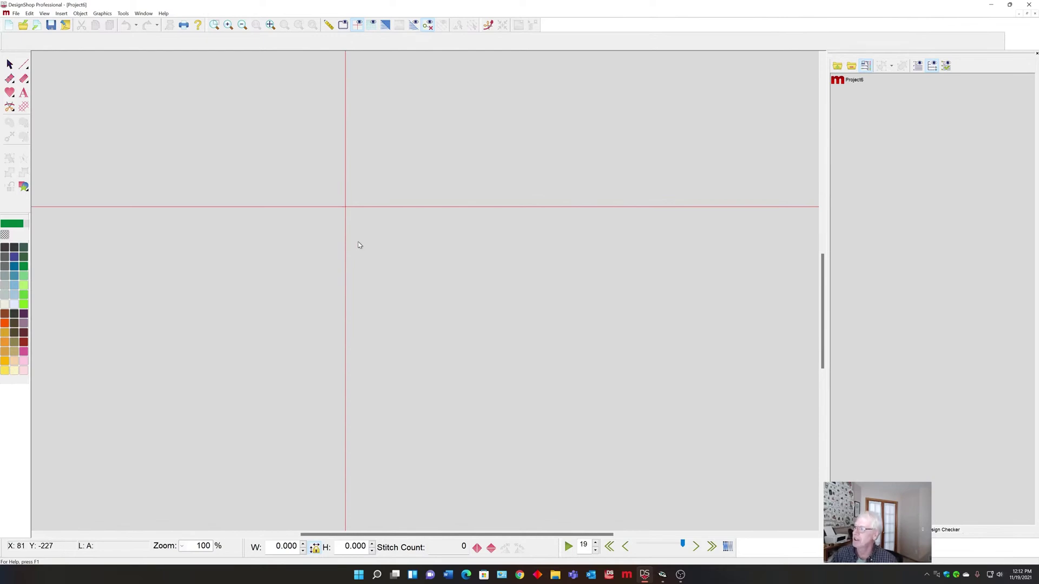
Step: Set up lettering with the Script > Colorado Script alphabet at 0.400 height
click(24, 93)
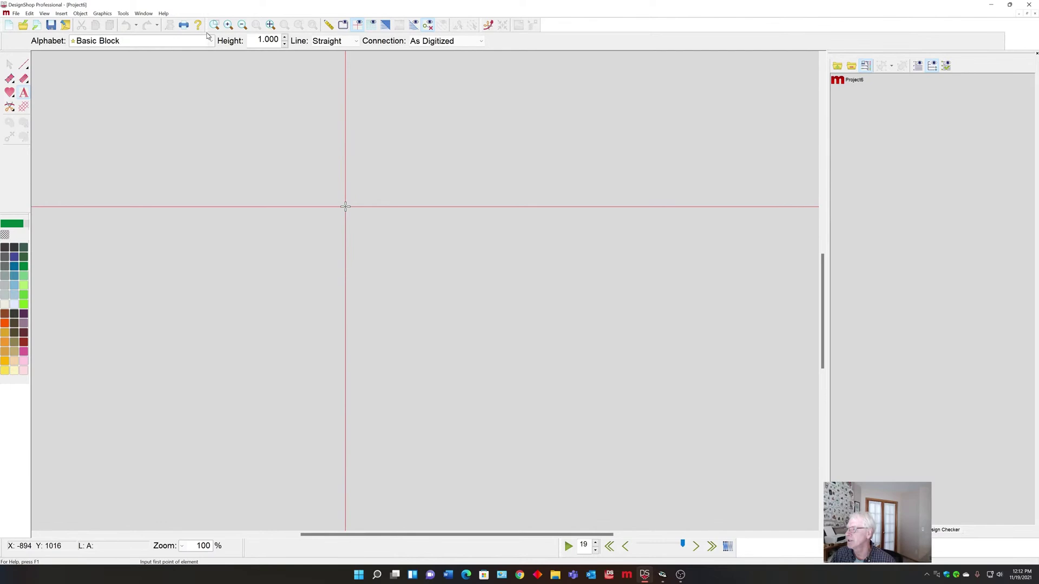
click(212, 41)
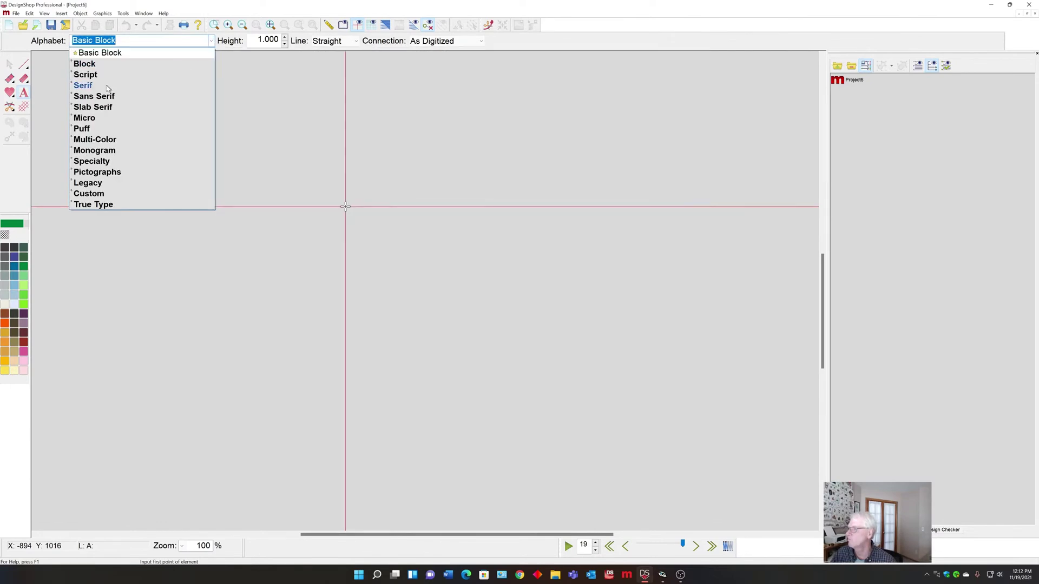
click(79, 76)
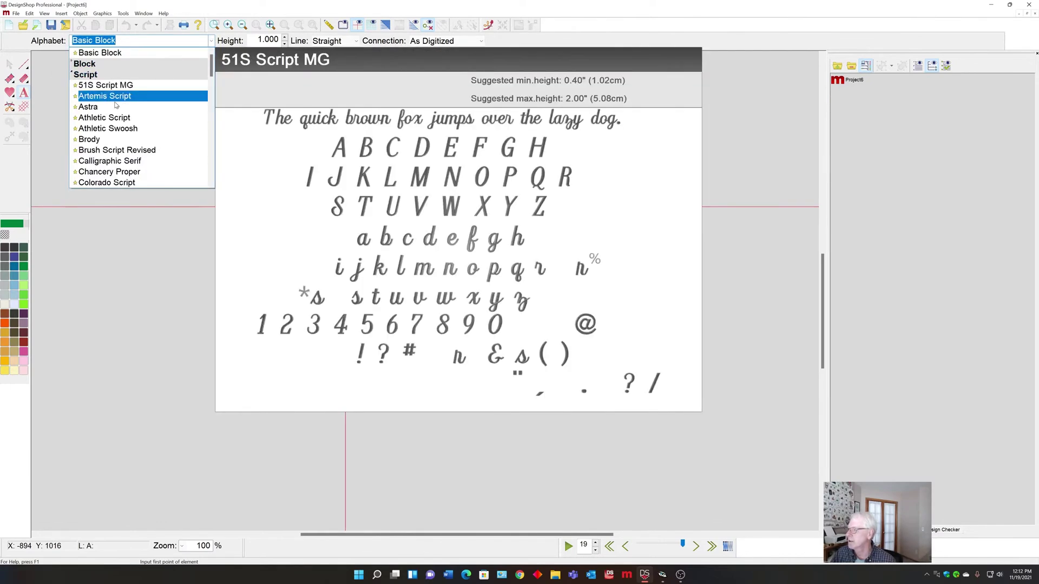
scroll(113, 179, down, 10)
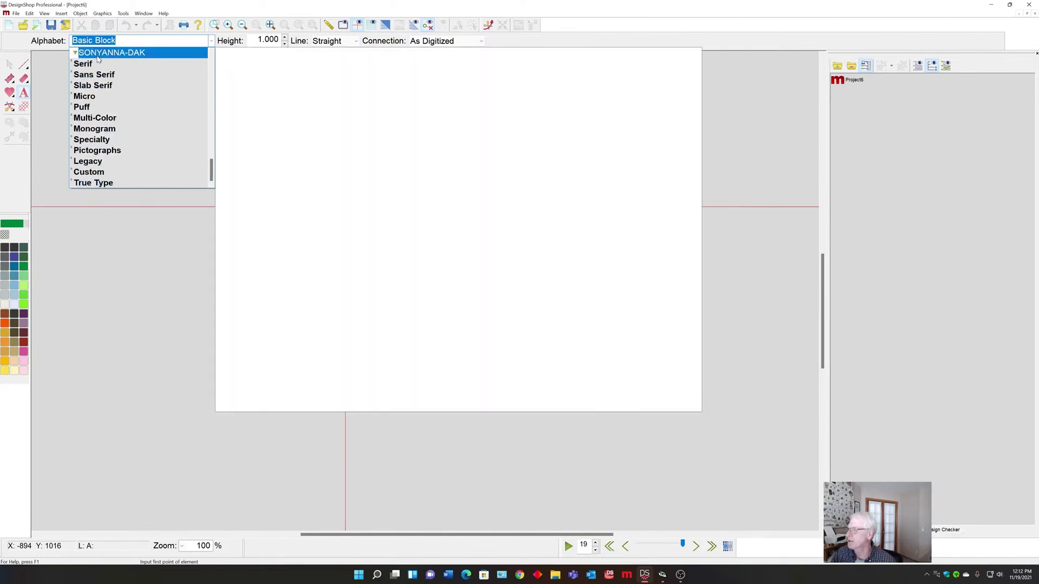
scroll(120, 83, up, 5)
scroll(120, 83, up, 5)
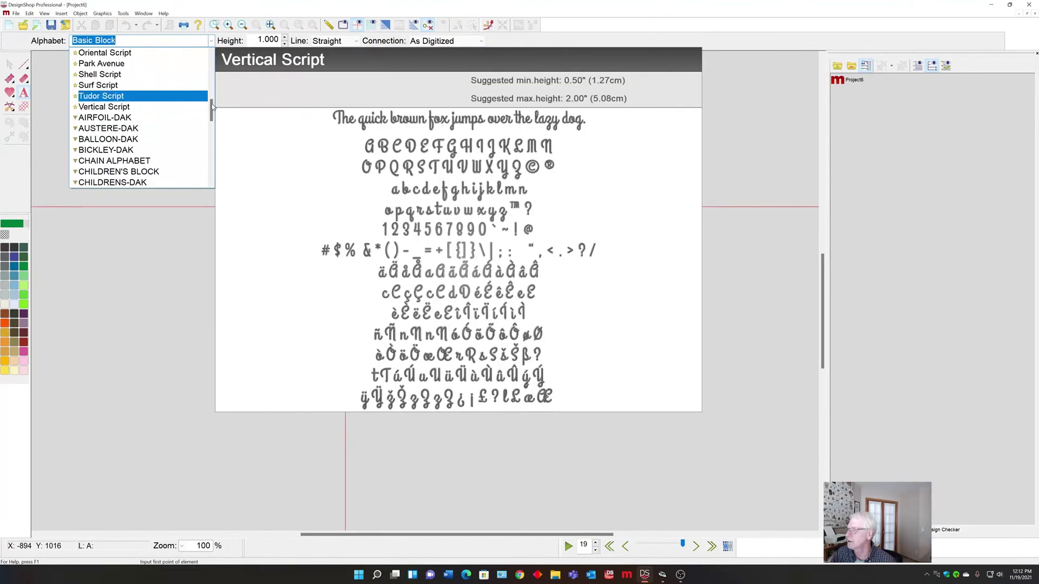
scroll(162, 81, up, 10)
scroll(211, 63, up, 1)
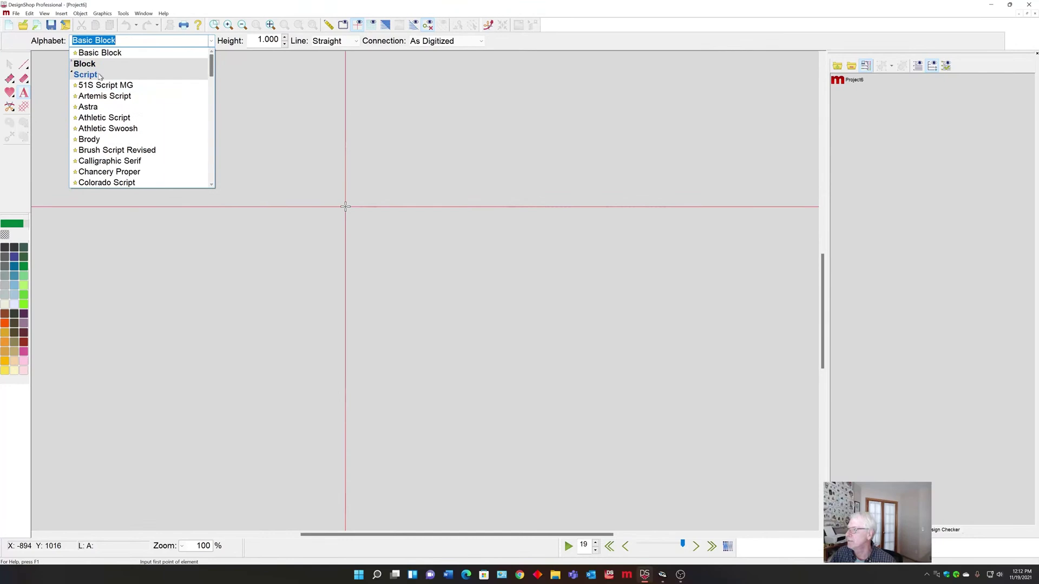
click(116, 183)
drag(253, 39, 283, 40)
text(.4)
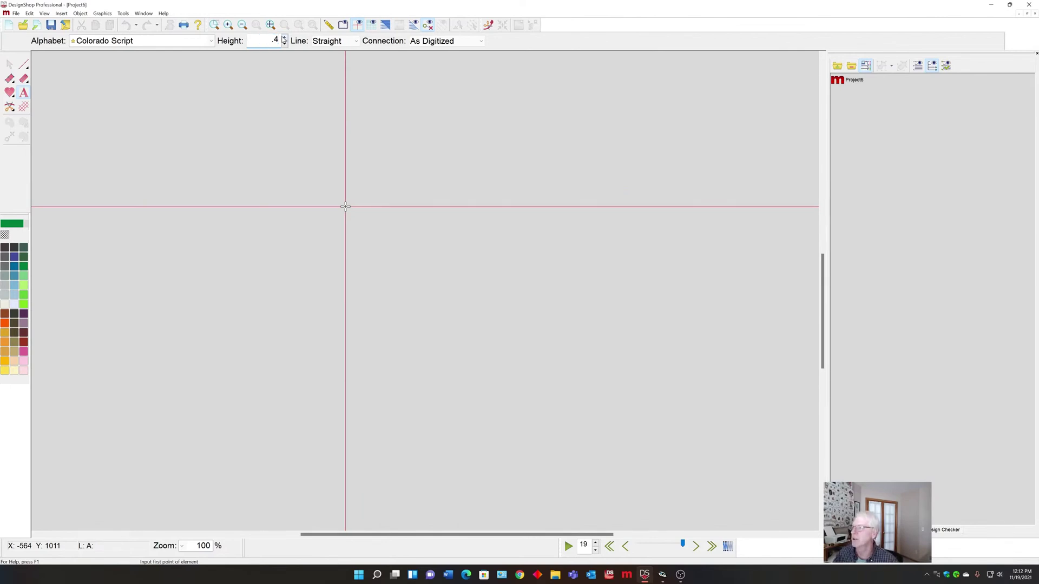
key(Return)
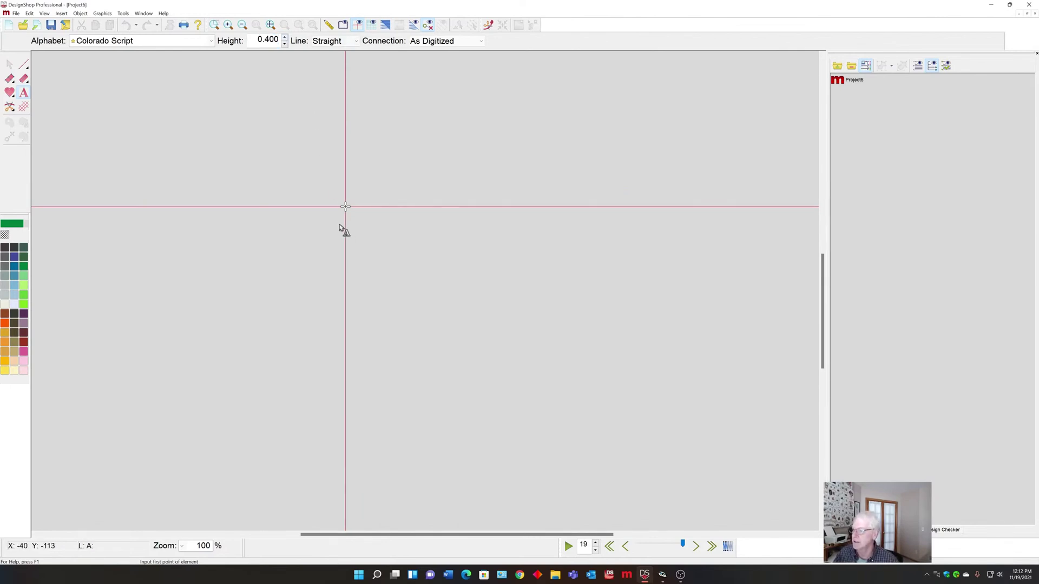
Step: Place the lettering 'Heidi' at the design centre
click(339, 224)
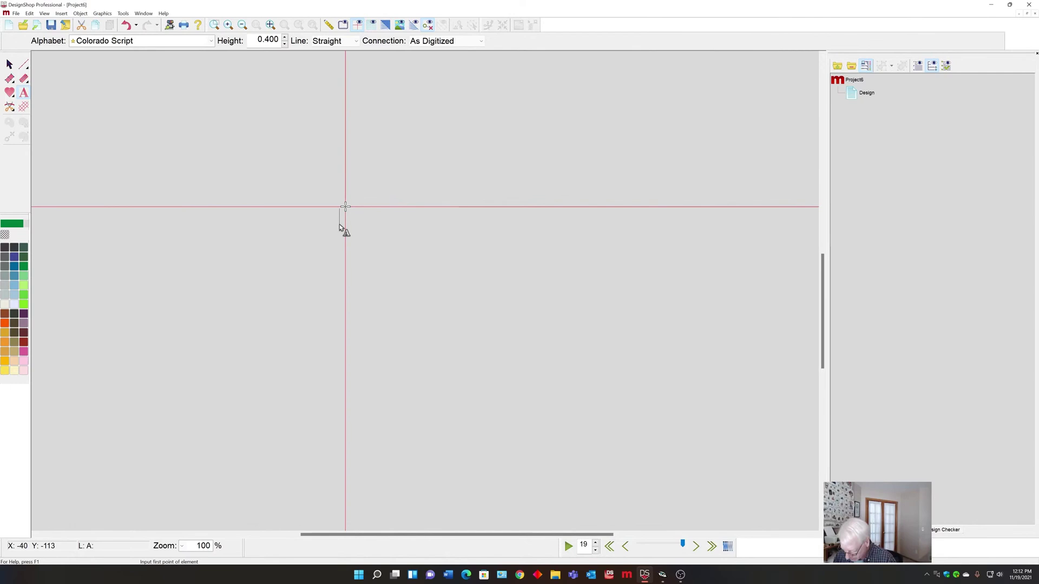
text(Heidi)
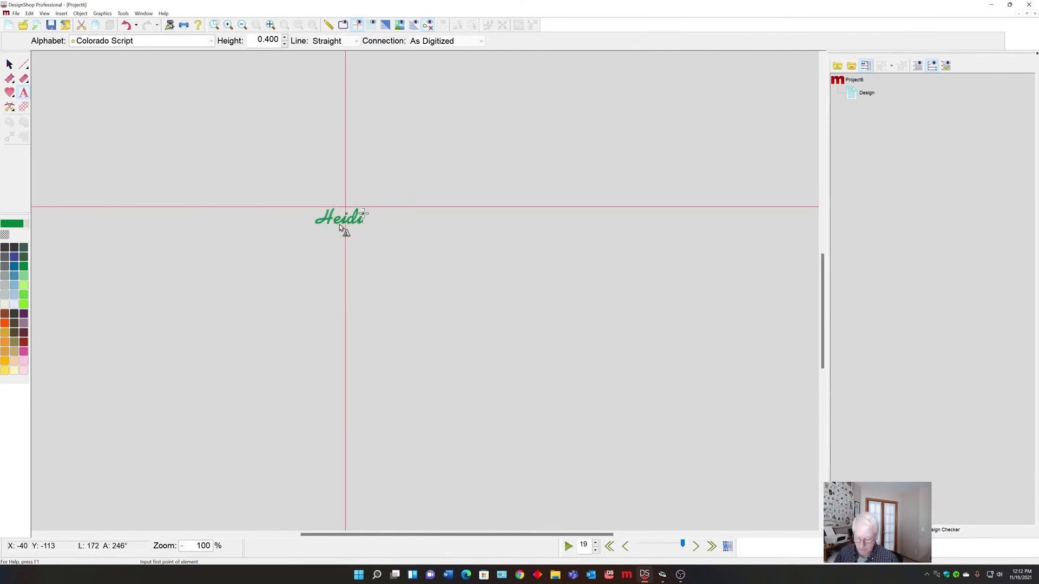
key(Return)
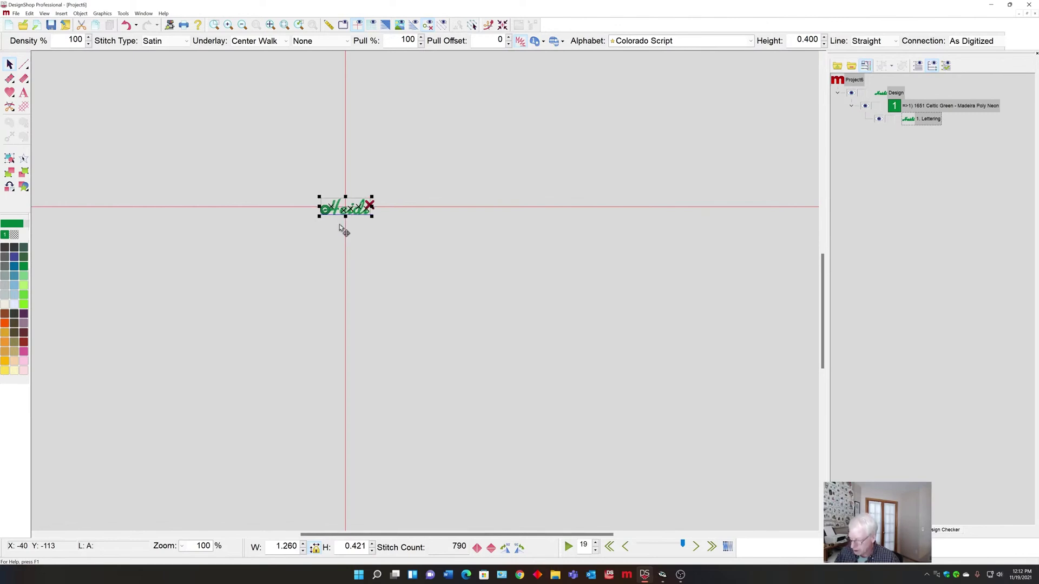
scroll(340, 227, up, 5)
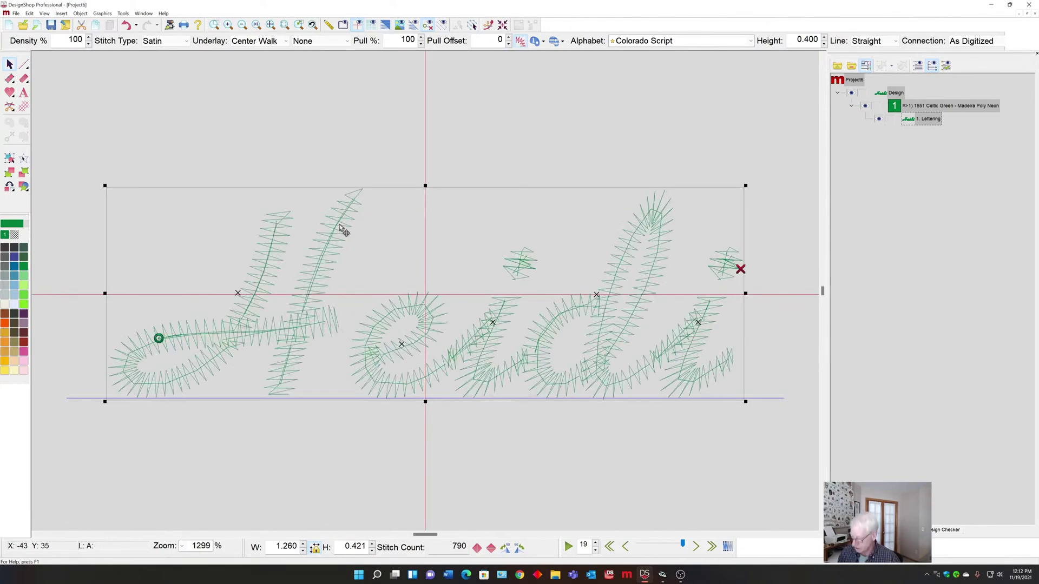
scroll(379, 349, down, 1)
scroll(407, 353, down, 1)
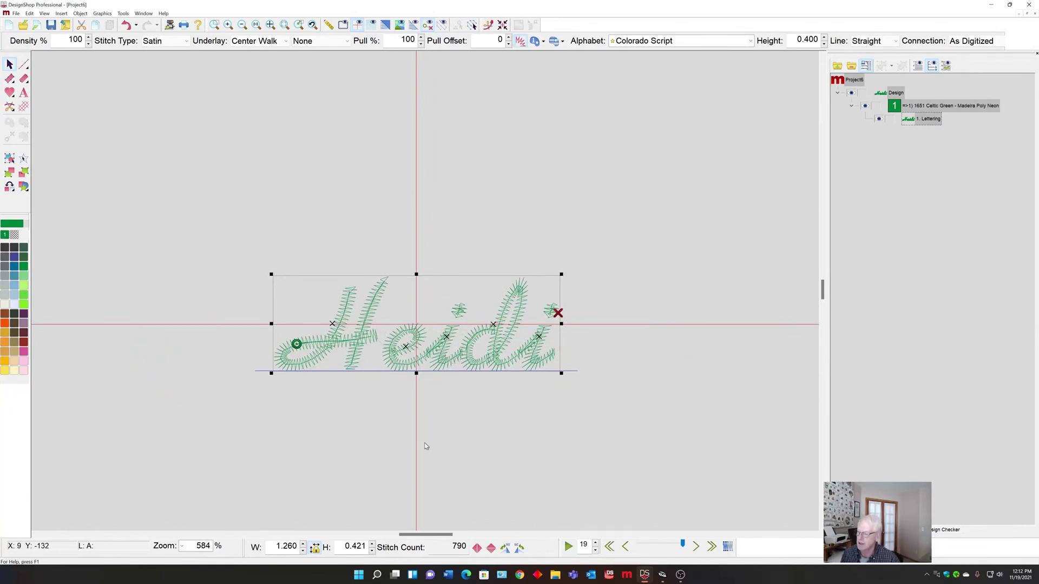
Step: Generate a Basting Stitch outline around Heidi with the offset lowered to 50 pt
right_click(485, 292)
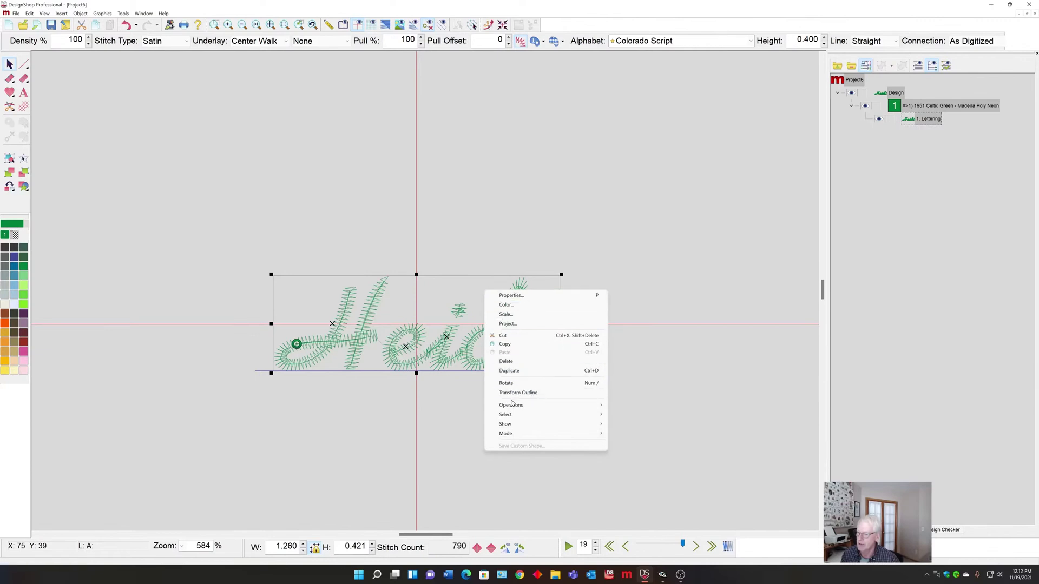
mouse_move(511, 404)
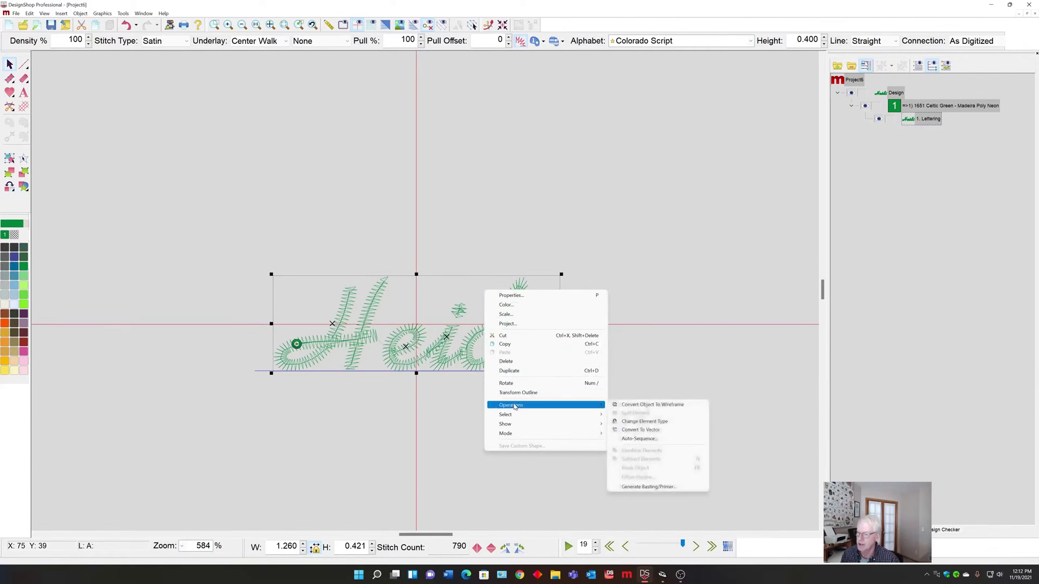
click(642, 489)
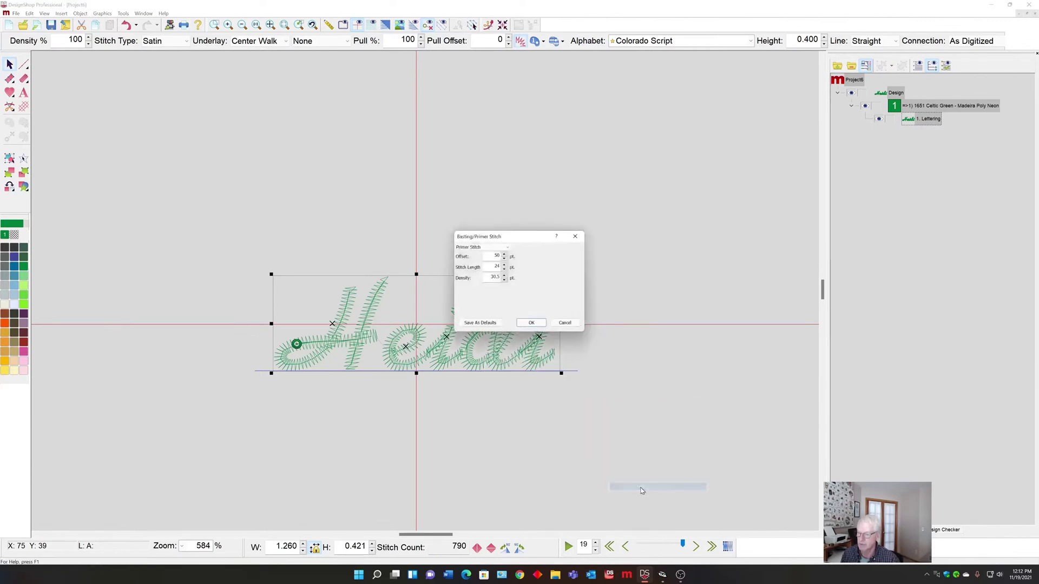
click(479, 249)
click(472, 256)
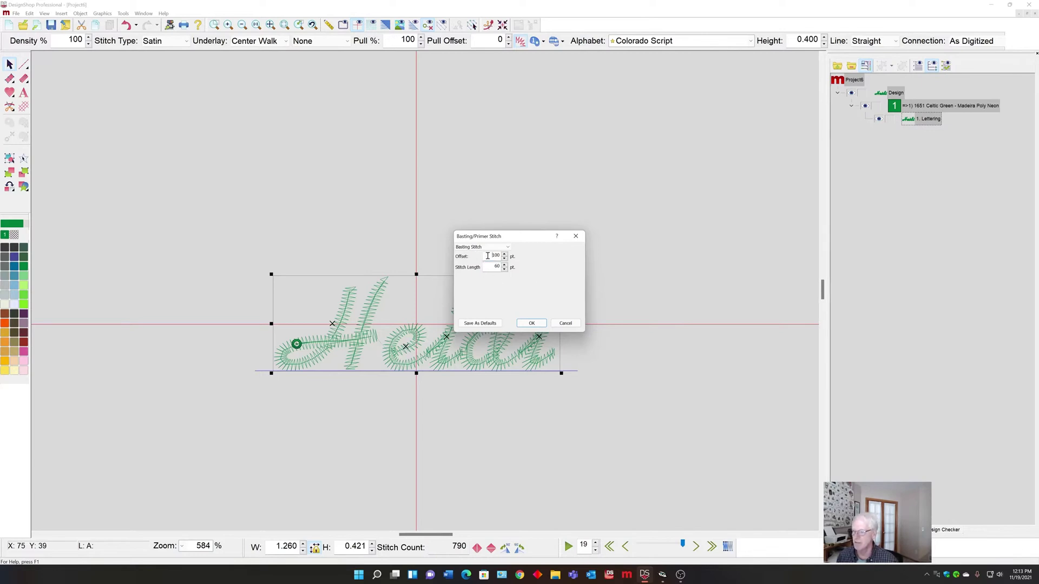
drag(487, 256, 498, 256)
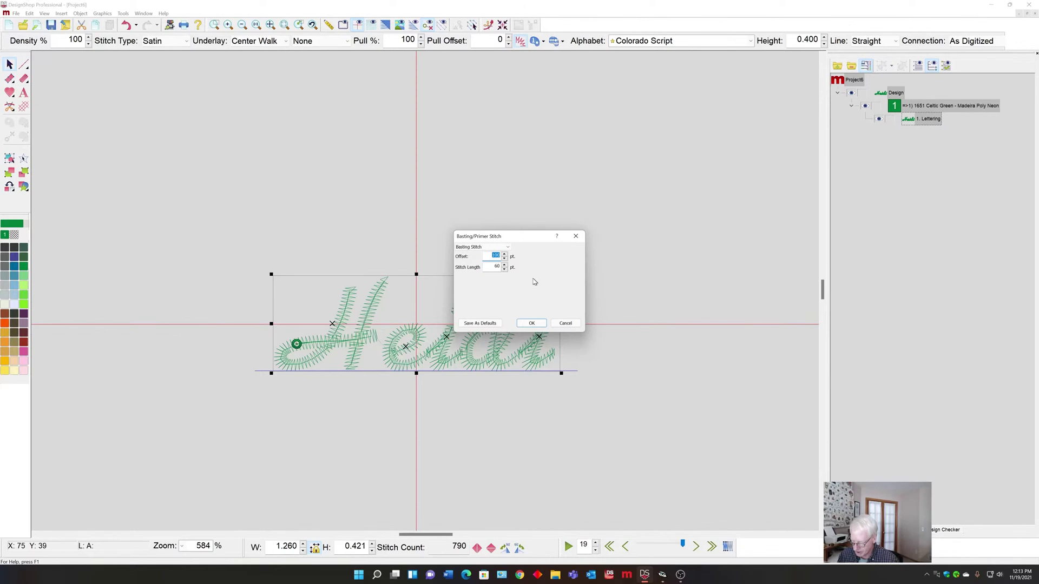
text(50)
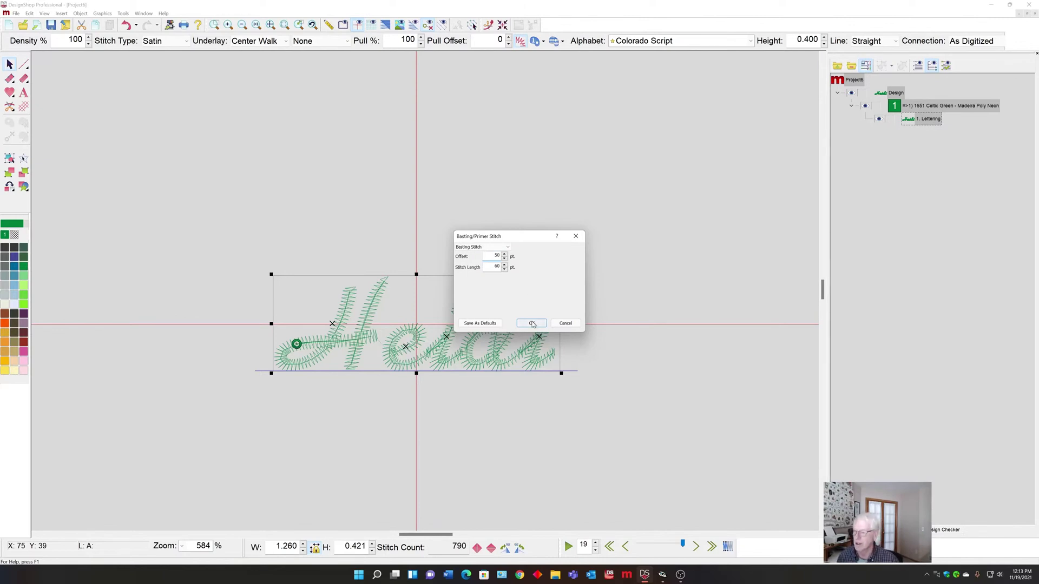
click(532, 323)
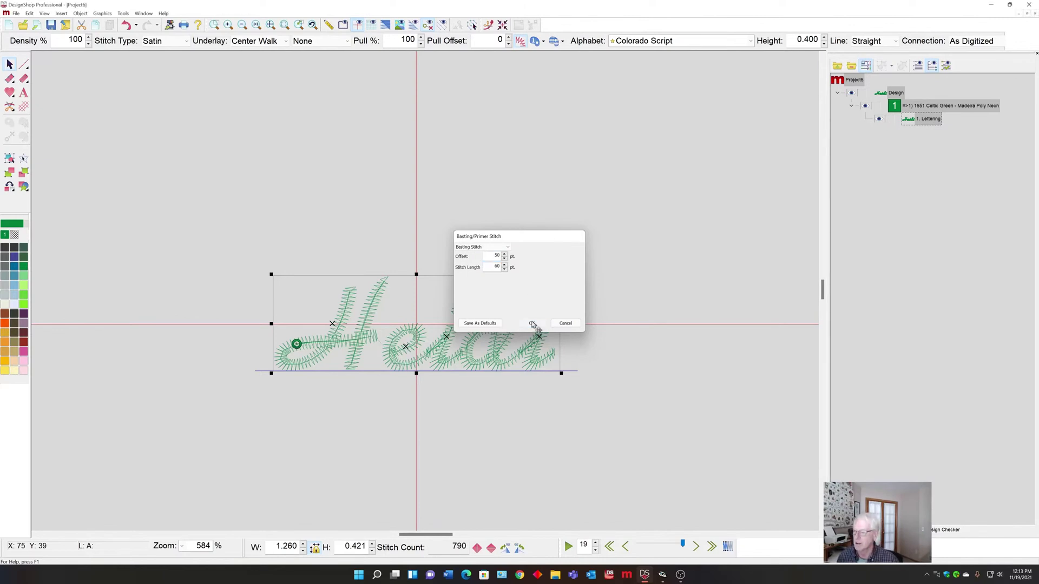
click(676, 399)
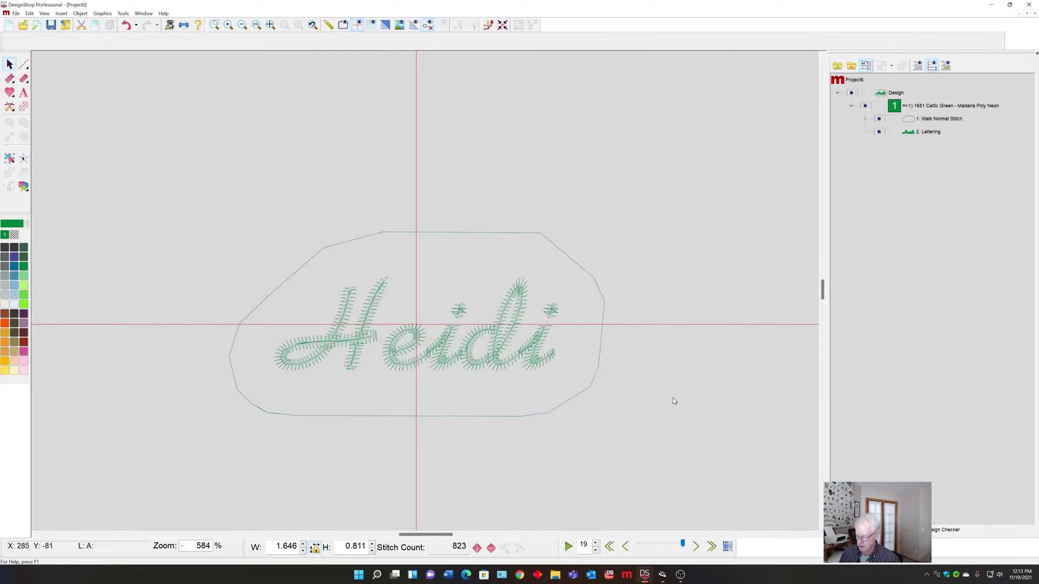